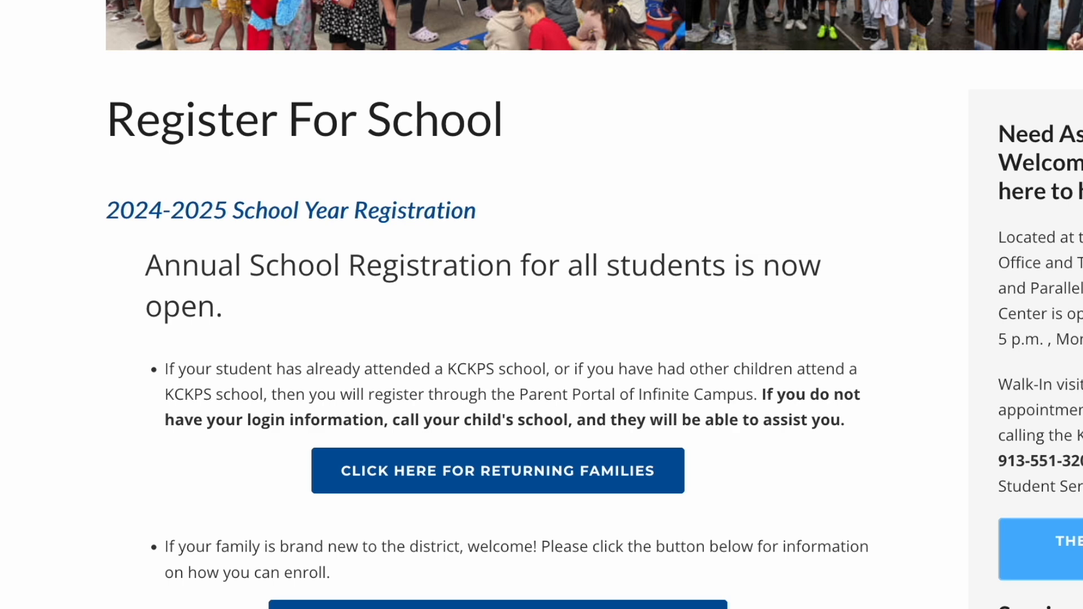
# Open the returning families portal and log in to Campus Parent with the parent username and account password.
pyautogui.click(436, 480)
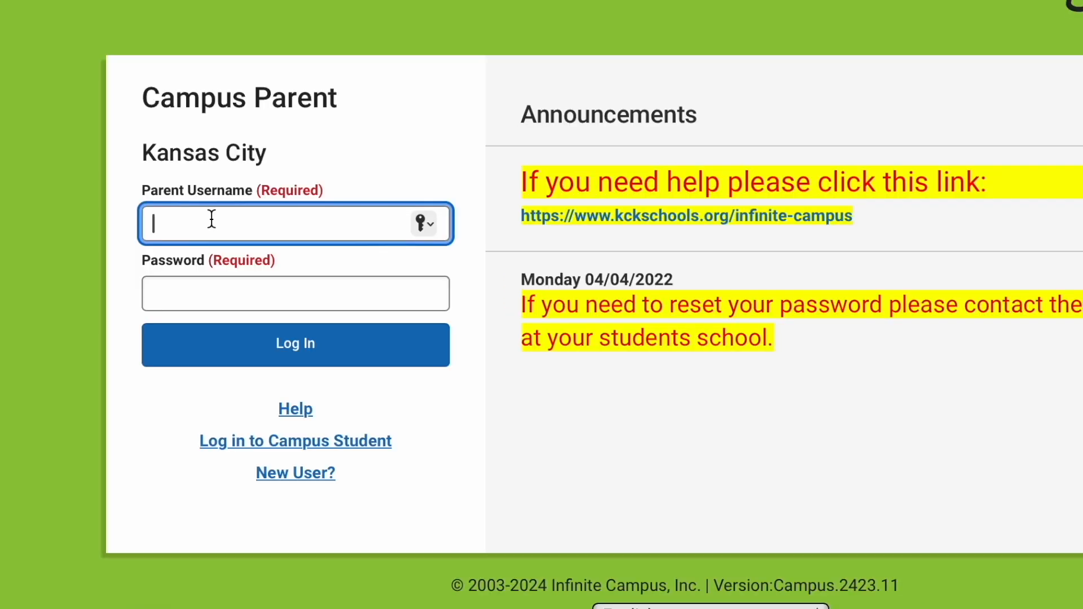
pyautogui.write('boyfamily')
pyautogui.click(270, 290)
pyautogui.write('******')
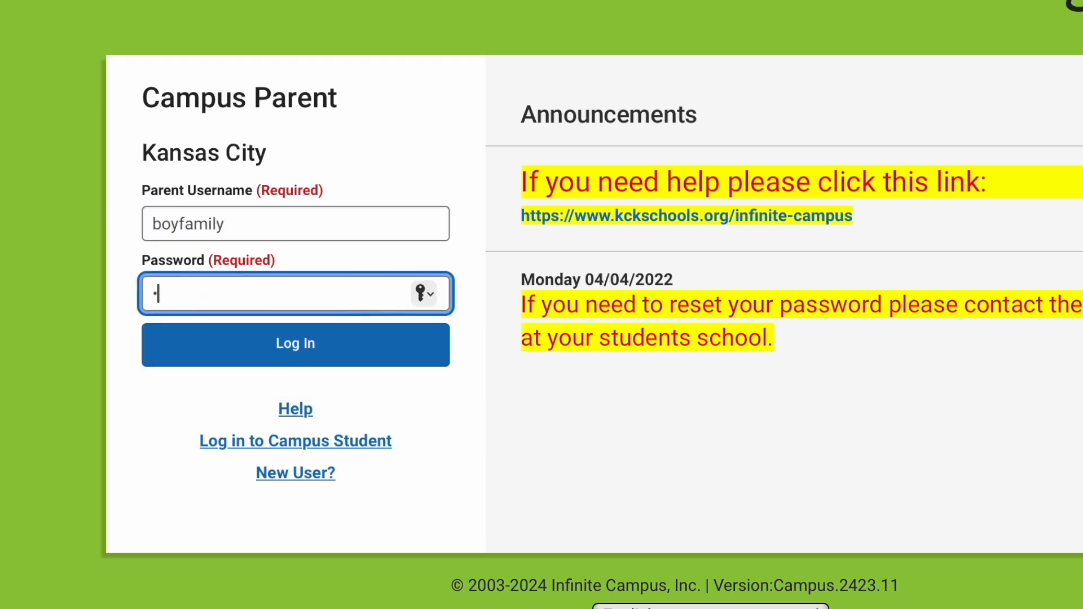
pyautogui.write('***')
pyautogui.click(141, 348)
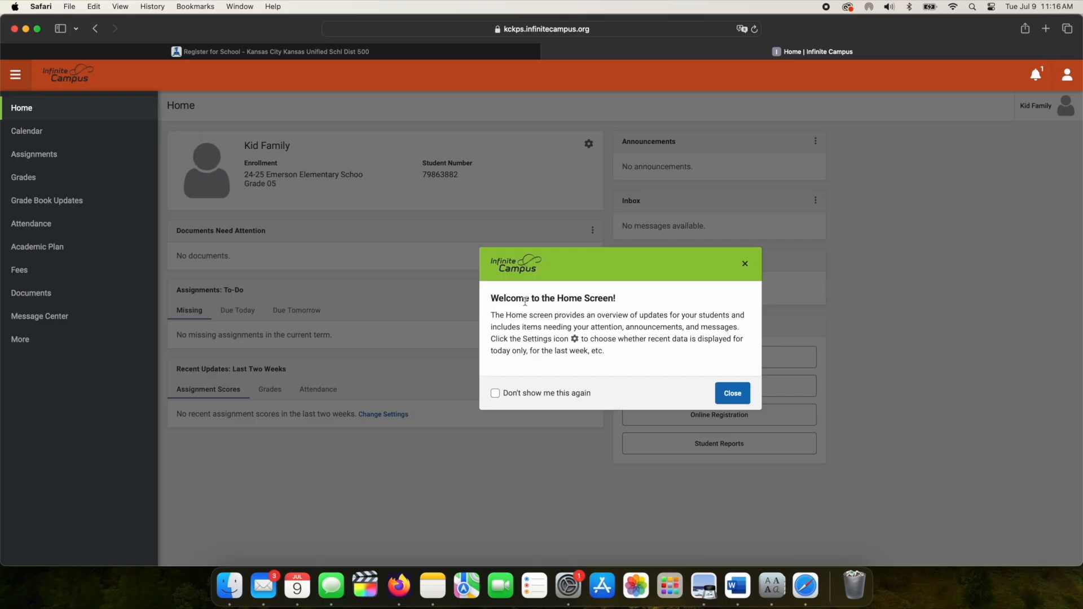
# Dismiss the welcome message and begin the 24-25 Online Registration for existing students.
pyautogui.click(733, 394)
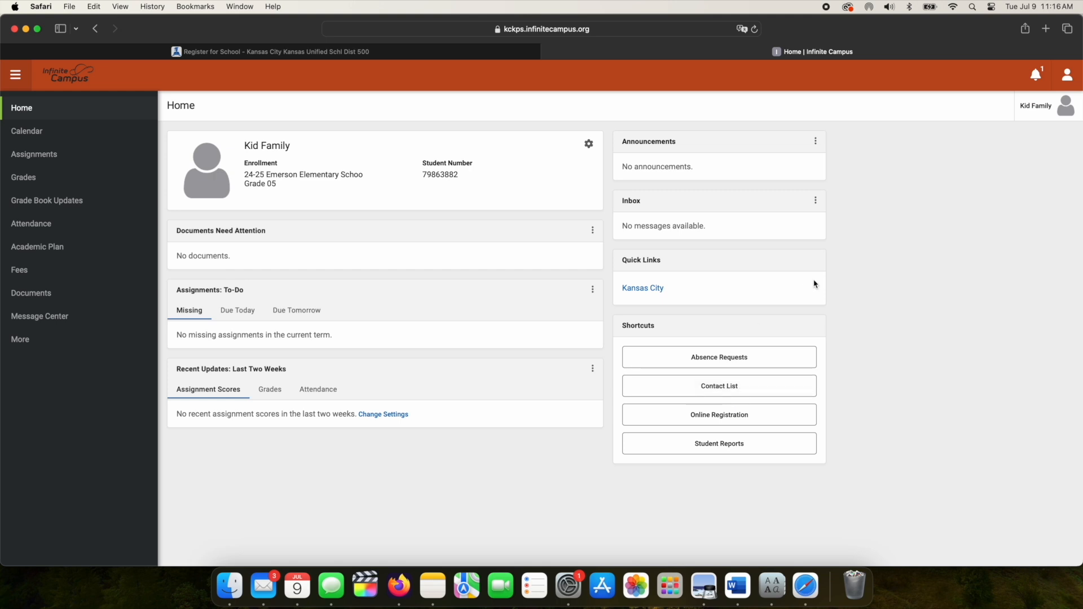
pyautogui.click(715, 417)
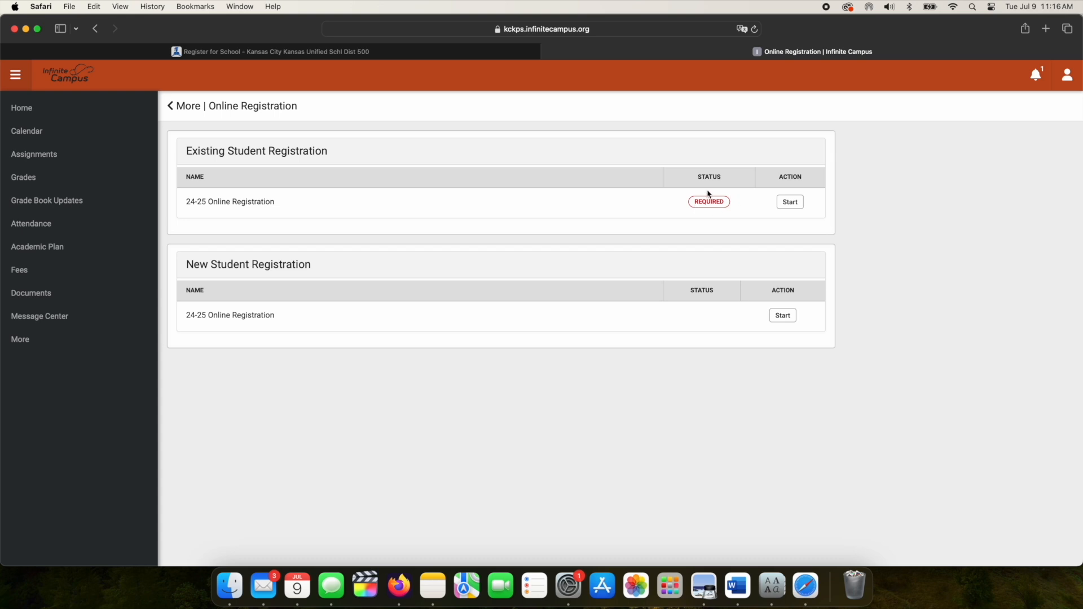
pyautogui.click(792, 202)
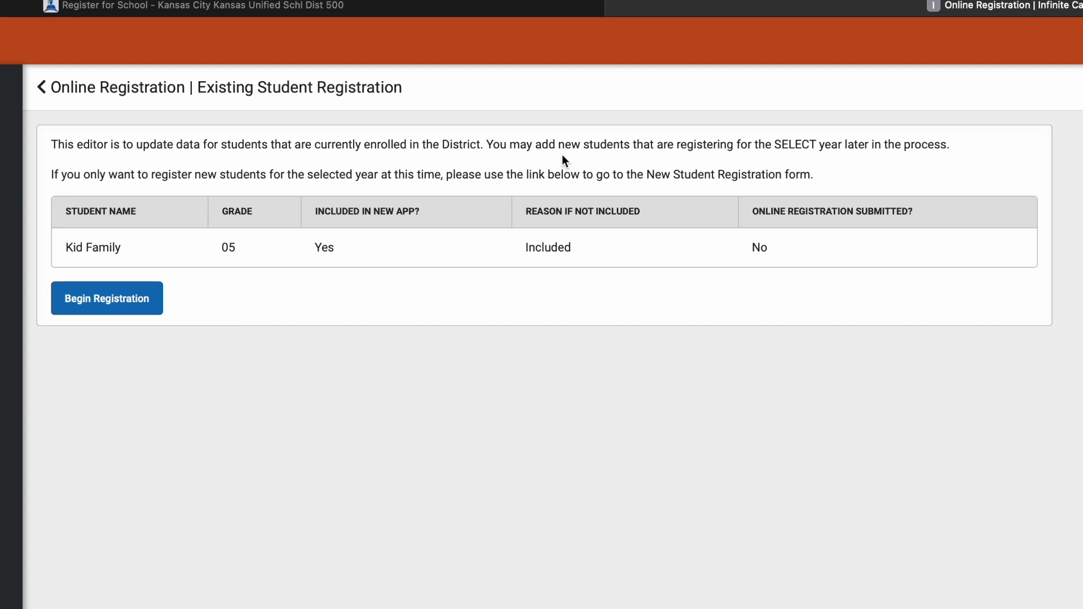
pyautogui.click(120, 299)
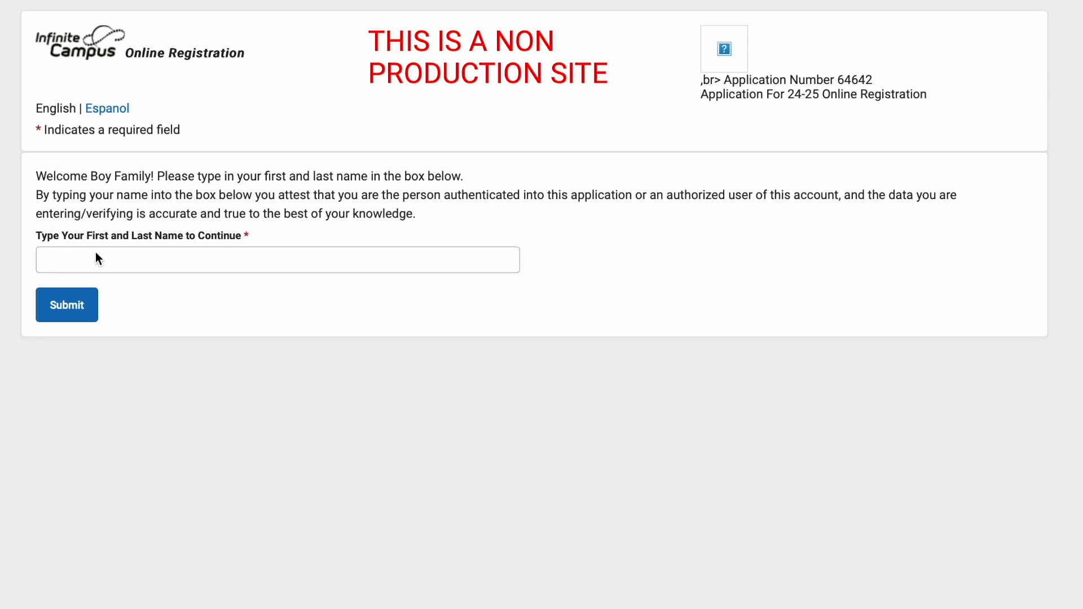
# Sign the attestation with the parent's first and last name and begin the registration application.
pyautogui.click(166, 264)
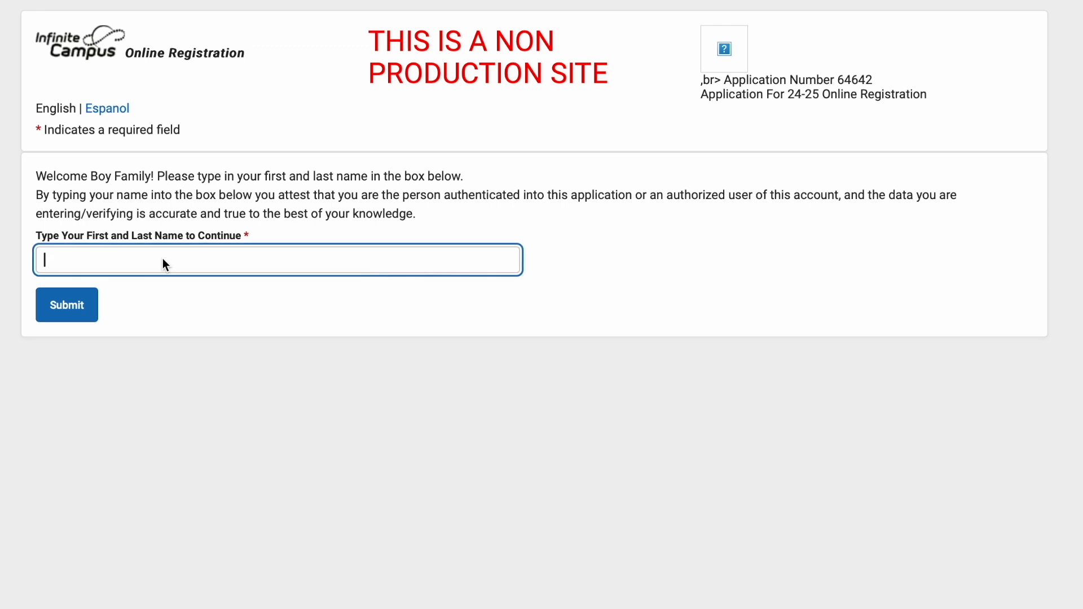
pyautogui.write('Boy Family')
pyautogui.click(79, 303)
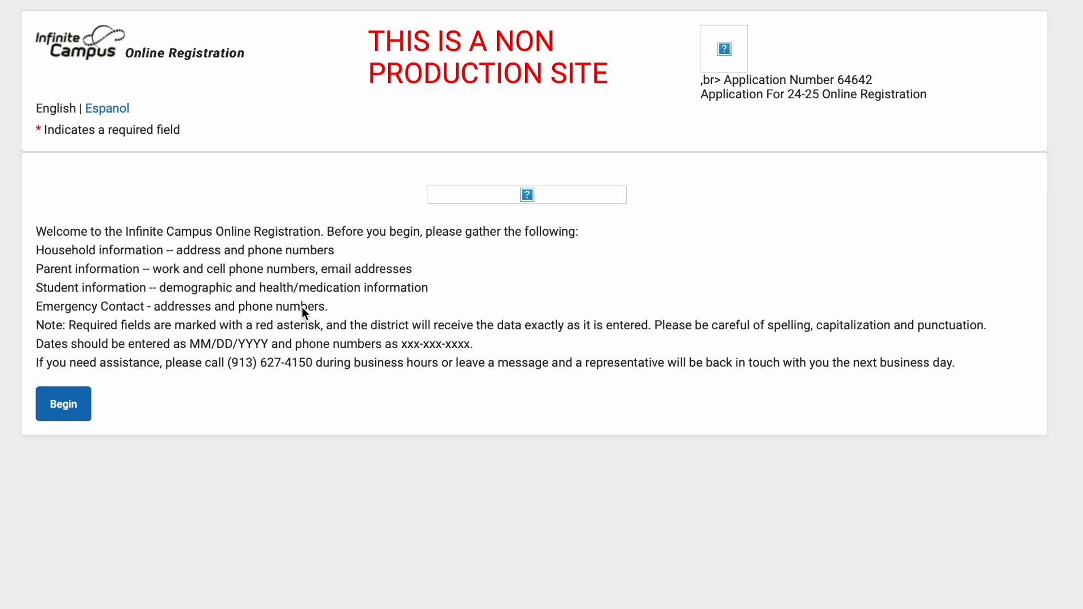
pyautogui.click(65, 404)
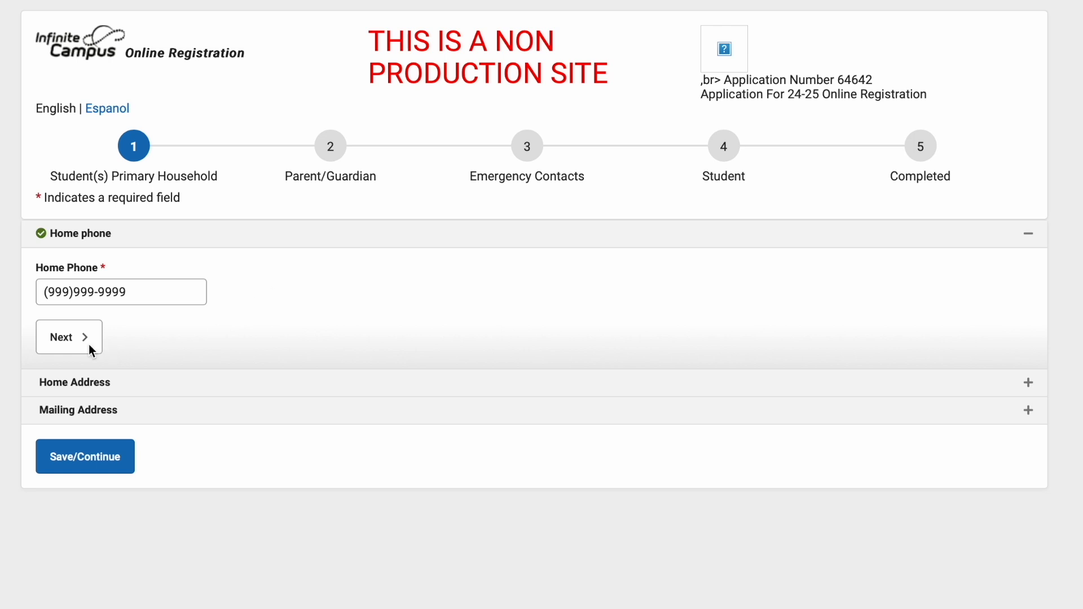
# Accept the listed home phone and answer Yes to the home address being current, continuing to the mailing address.
pyautogui.click(69, 342)
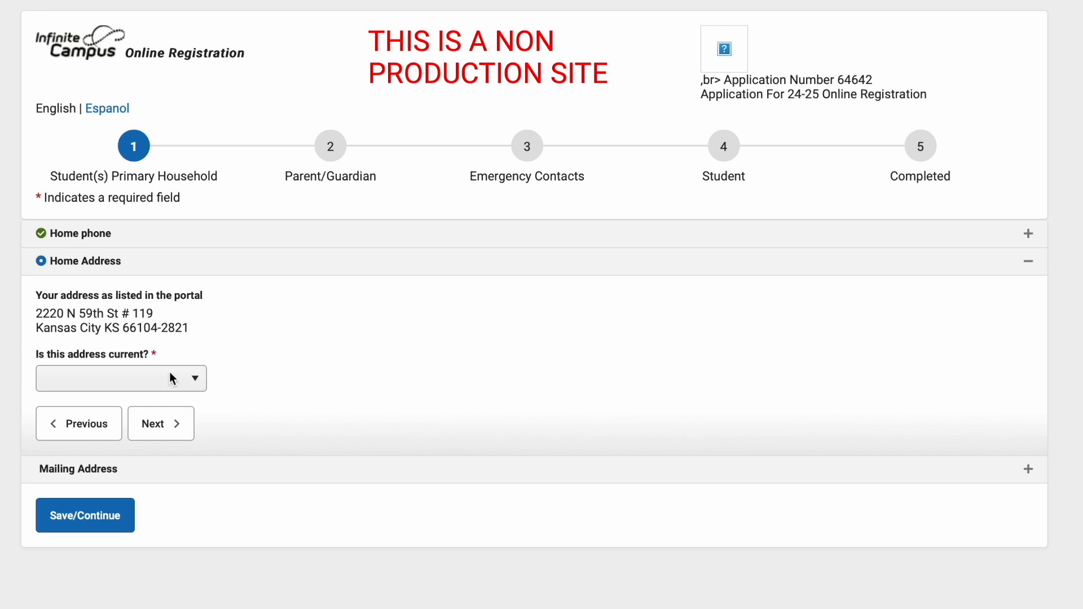
pyautogui.click(198, 377)
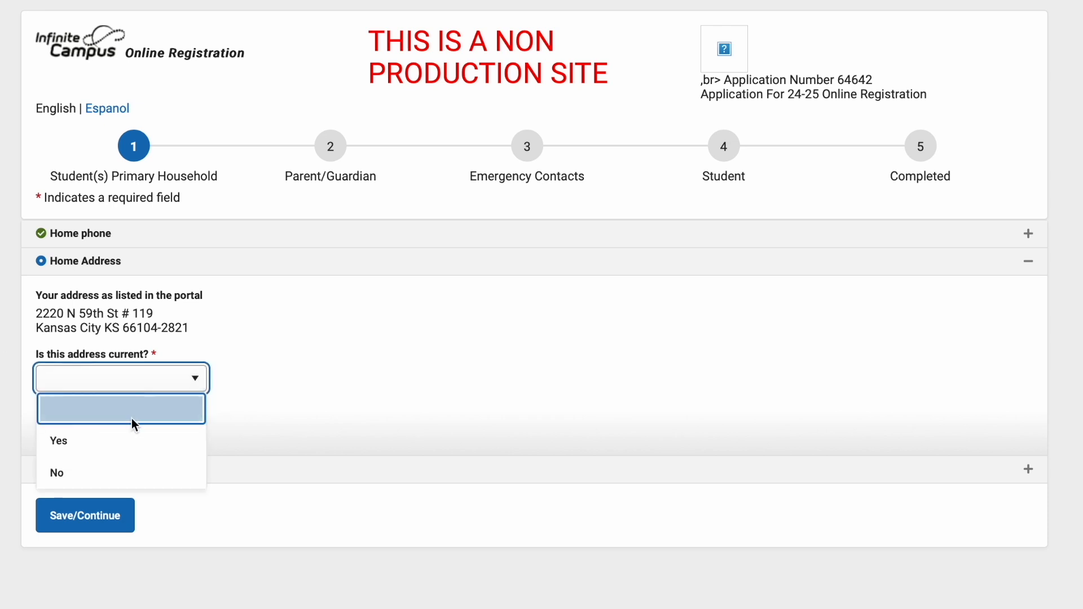
pyautogui.click(72, 444)
pyautogui.click(180, 424)
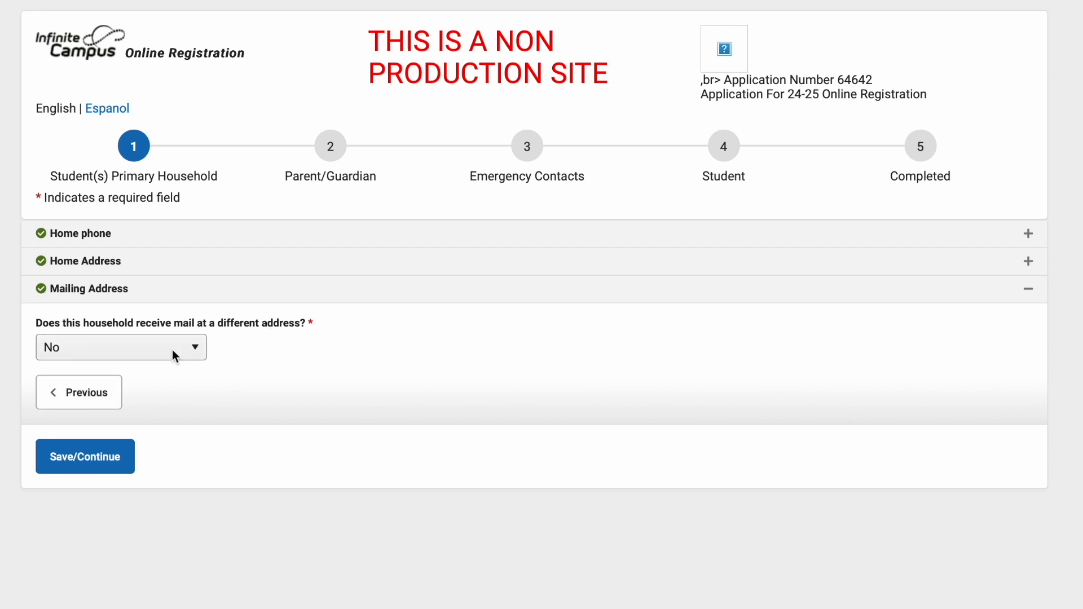
# Set the different mailing address question to Yes to view its address fields, and set it back to No.
pyautogui.click(201, 351)
pyautogui.click(121, 416)
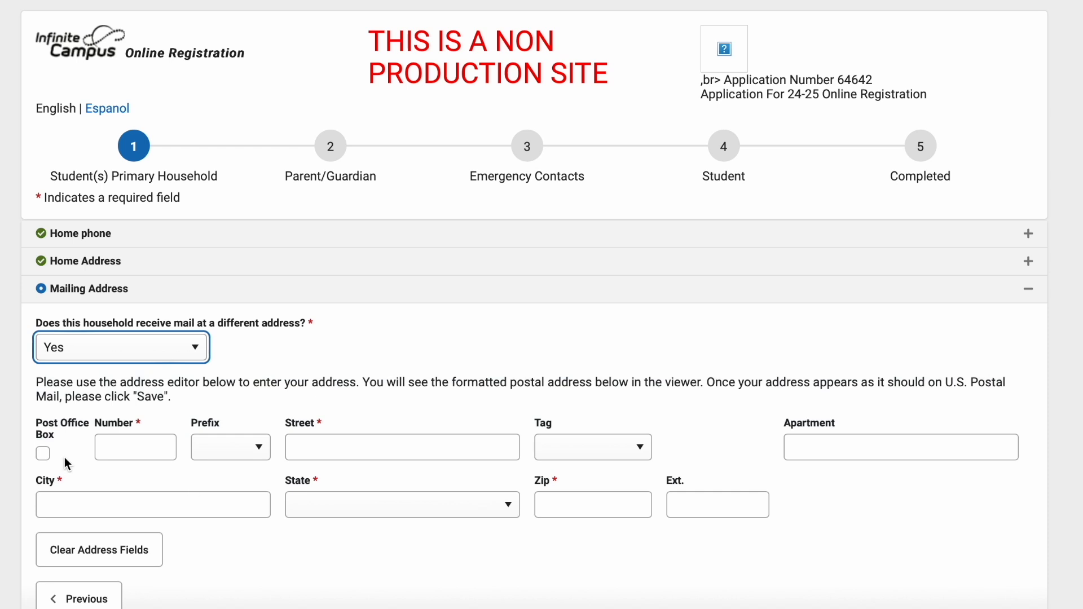
pyautogui.click(187, 349)
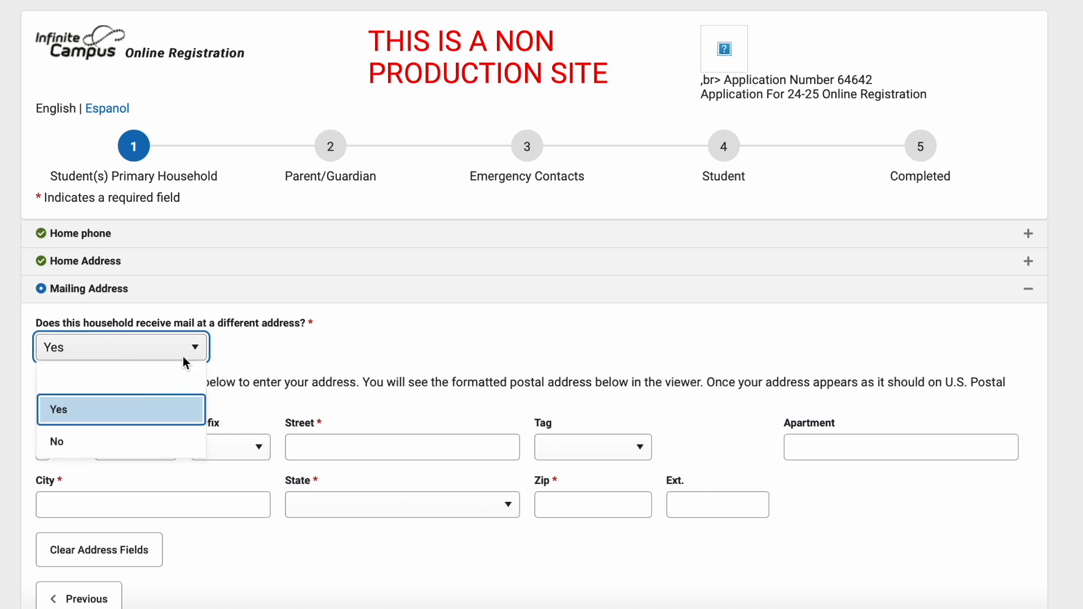
pyautogui.click(101, 446)
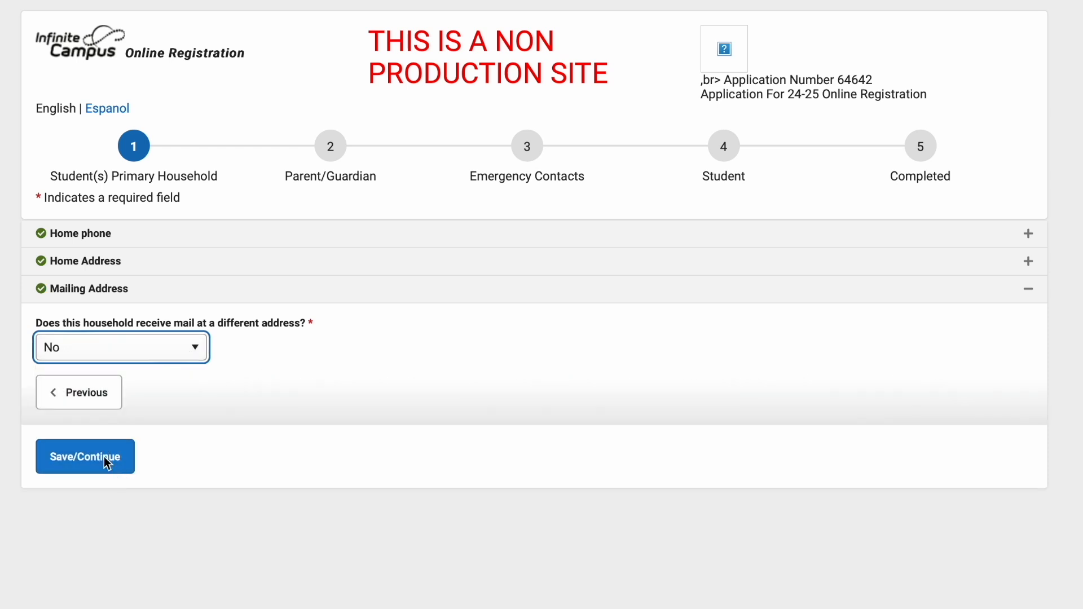
# Save the primary household section and open the first listed parent's record at its demographics.
pyautogui.click(105, 459)
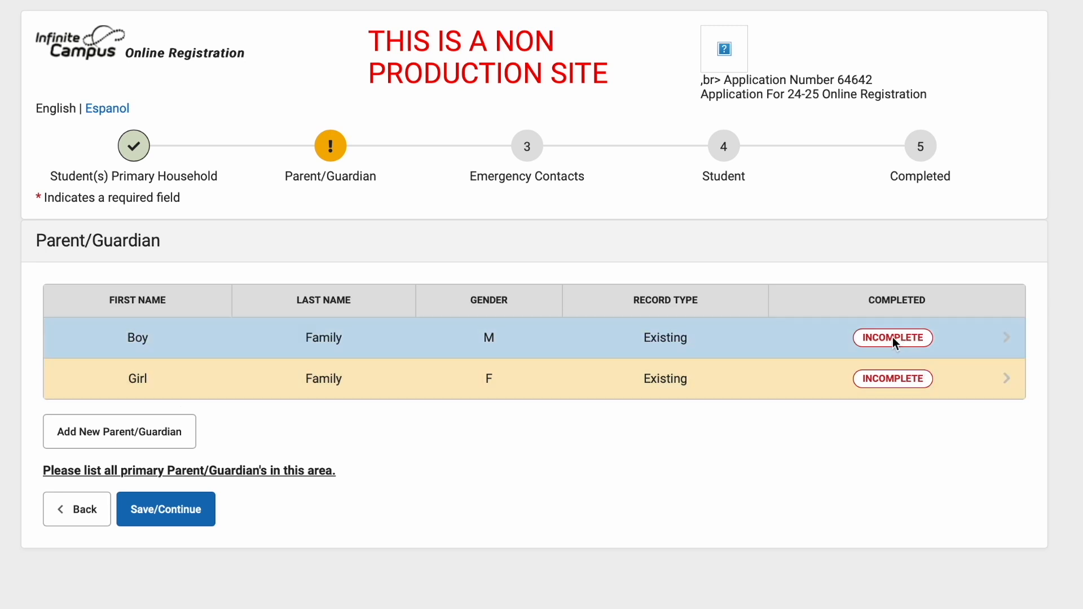
pyautogui.click(893, 337)
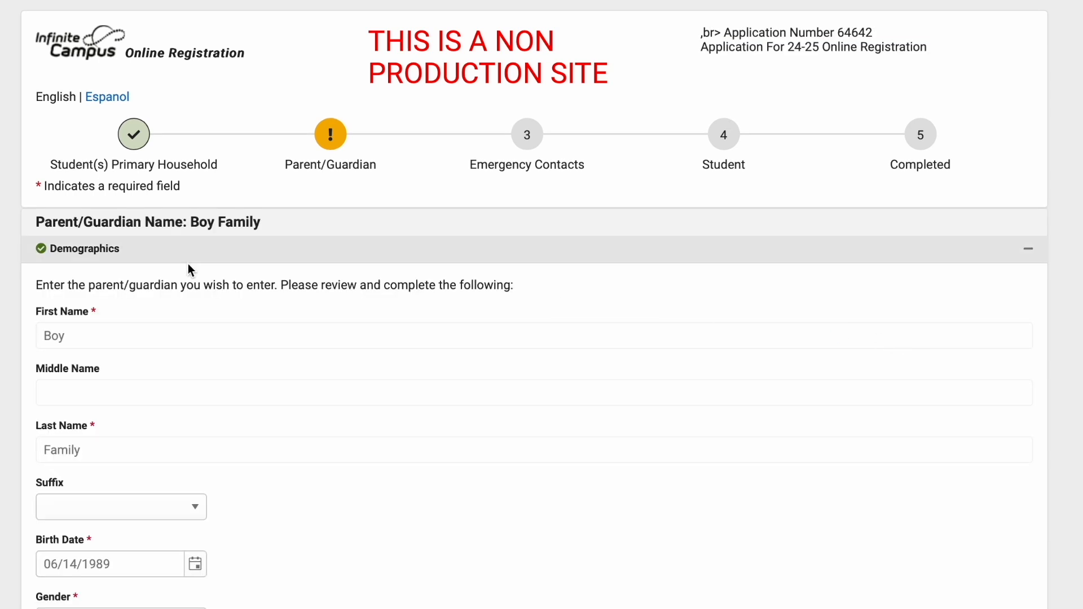
pyautogui.scroll(-5, 129, 308)
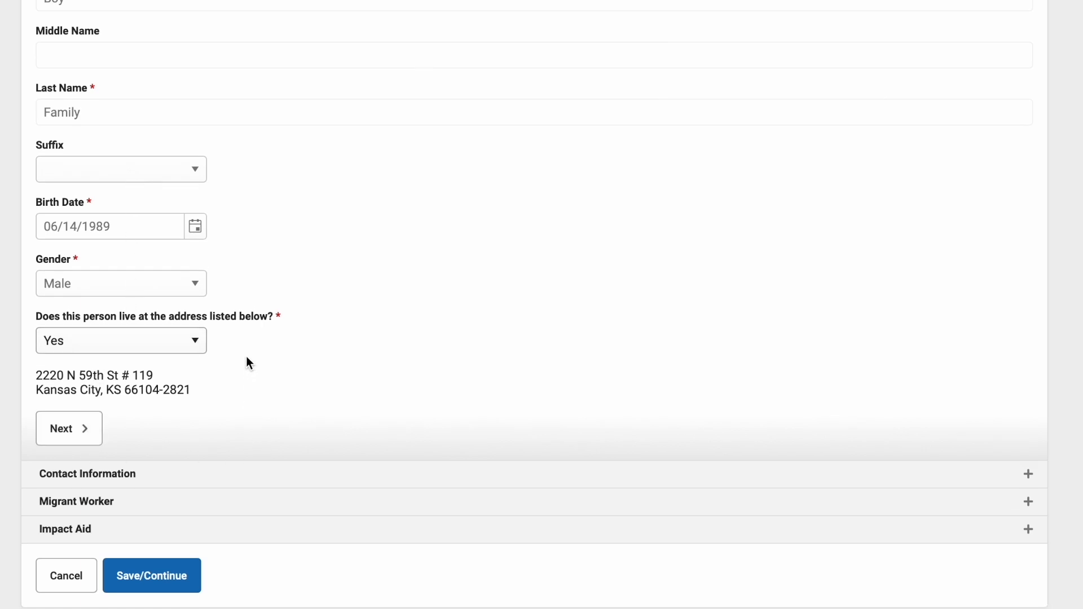
# Set the question about living at the listed address to No to view its address fields, and return it to Yes.
pyautogui.click(196, 345)
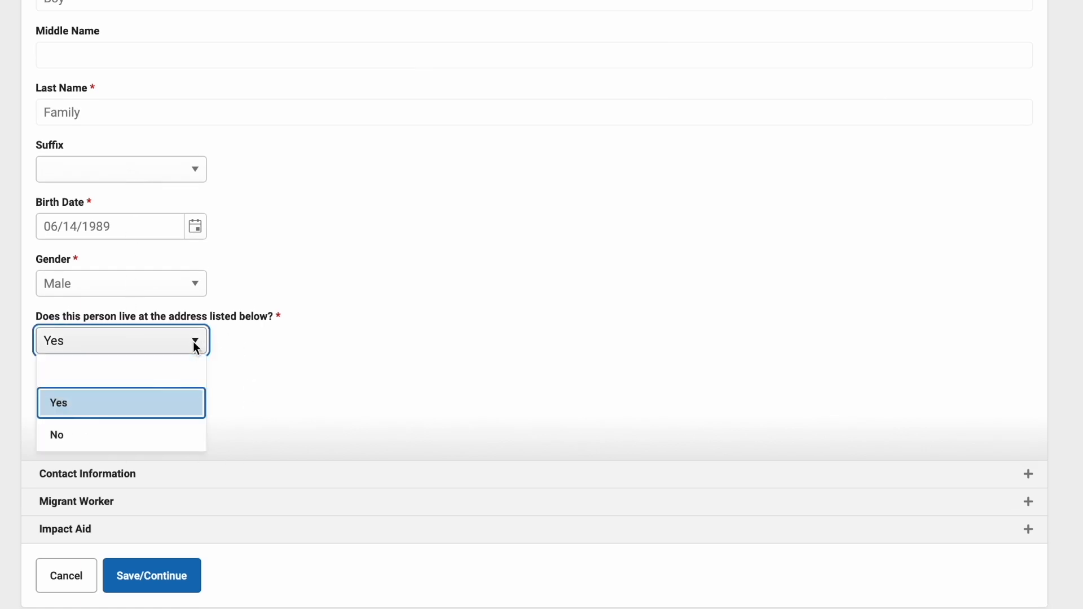
pyautogui.click(108, 435)
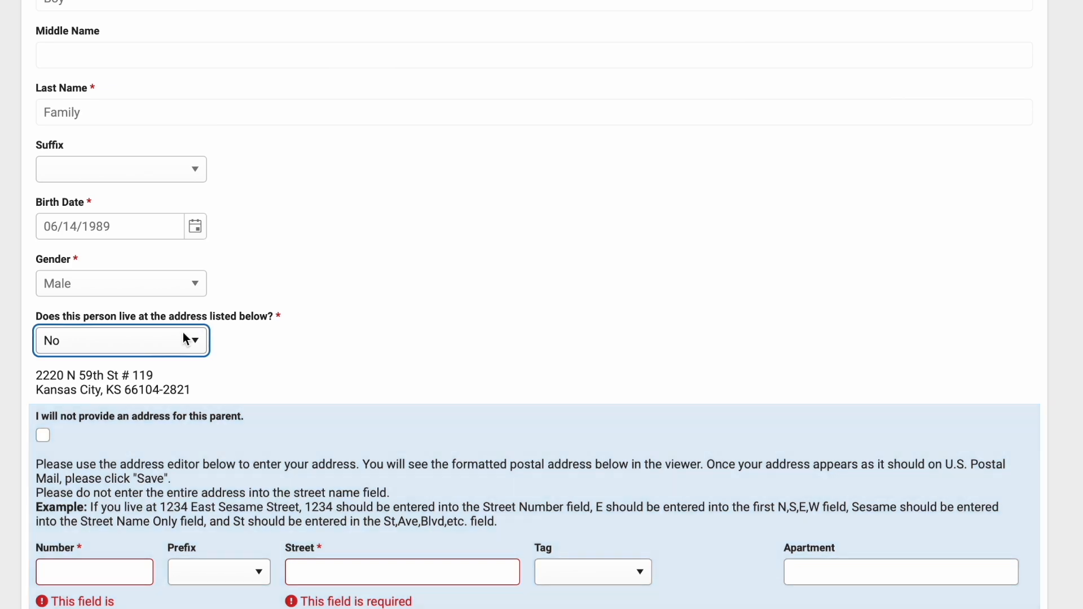
pyautogui.click(168, 347)
pyautogui.click(115, 403)
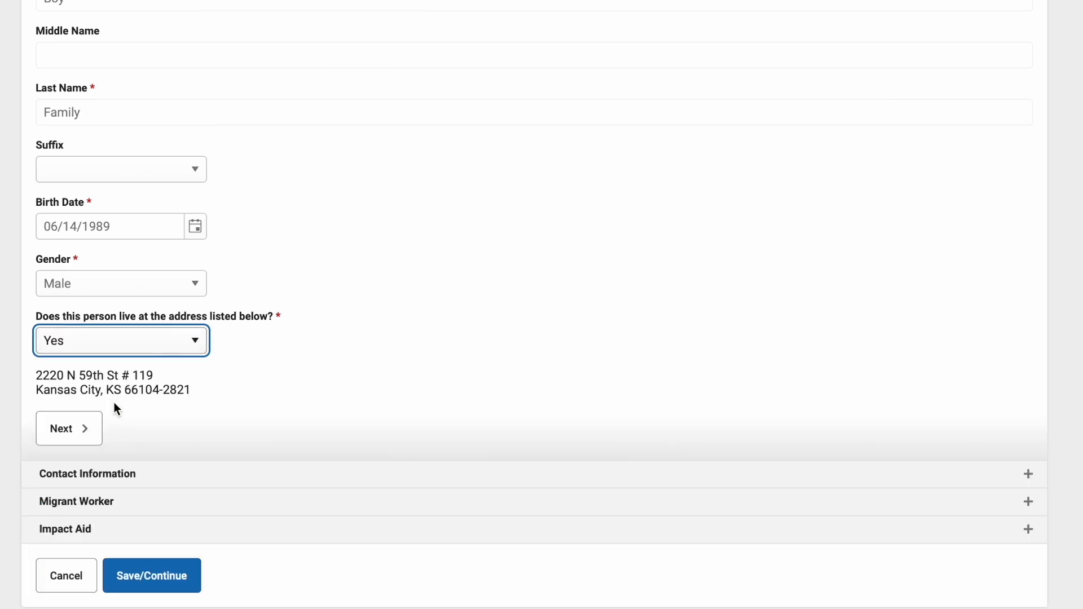
# Accept the parent's demographics and enter the parent's cell phone number, leaving the email blank and continuing to the migrant worker section.
pyautogui.click(65, 440)
pyautogui.scroll(-3, 66, 441)
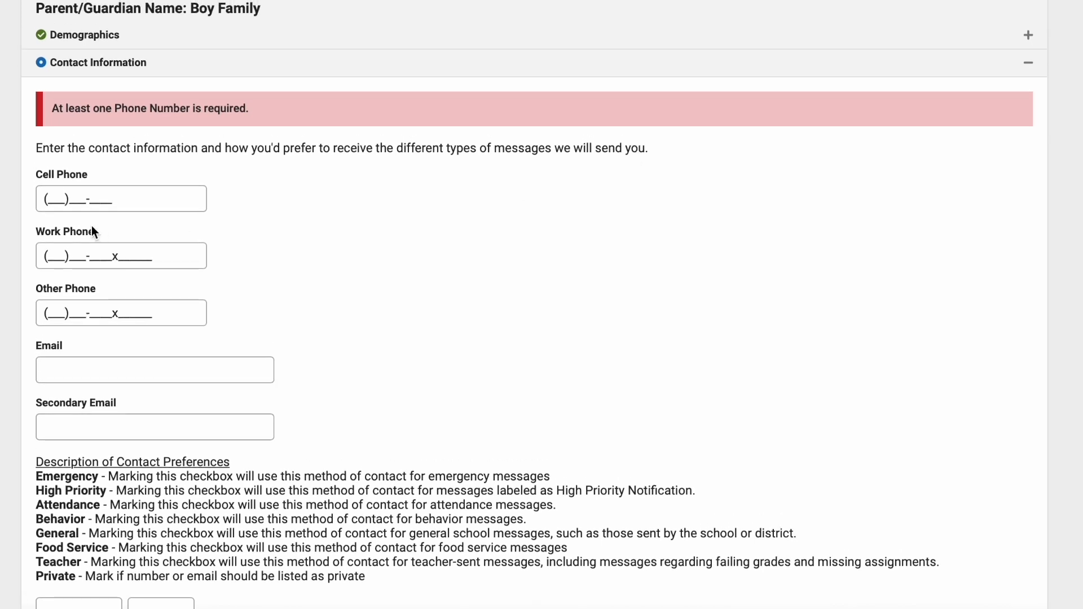
pyautogui.click(55, 198)
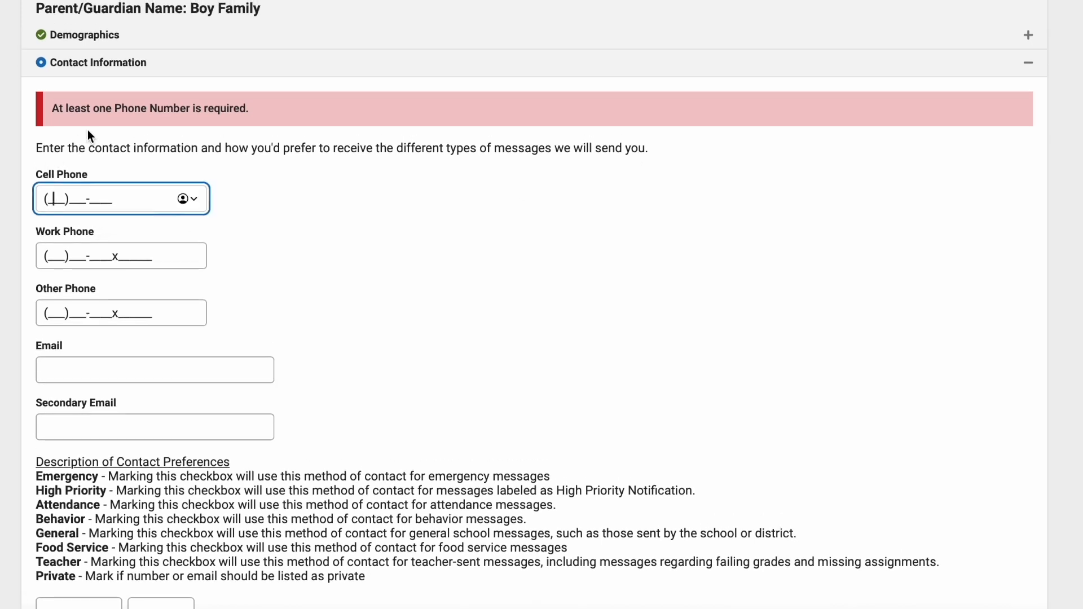
pyautogui.write('999')
pyautogui.moveTo(77, 201); pyautogui.dragTo(33, 205)
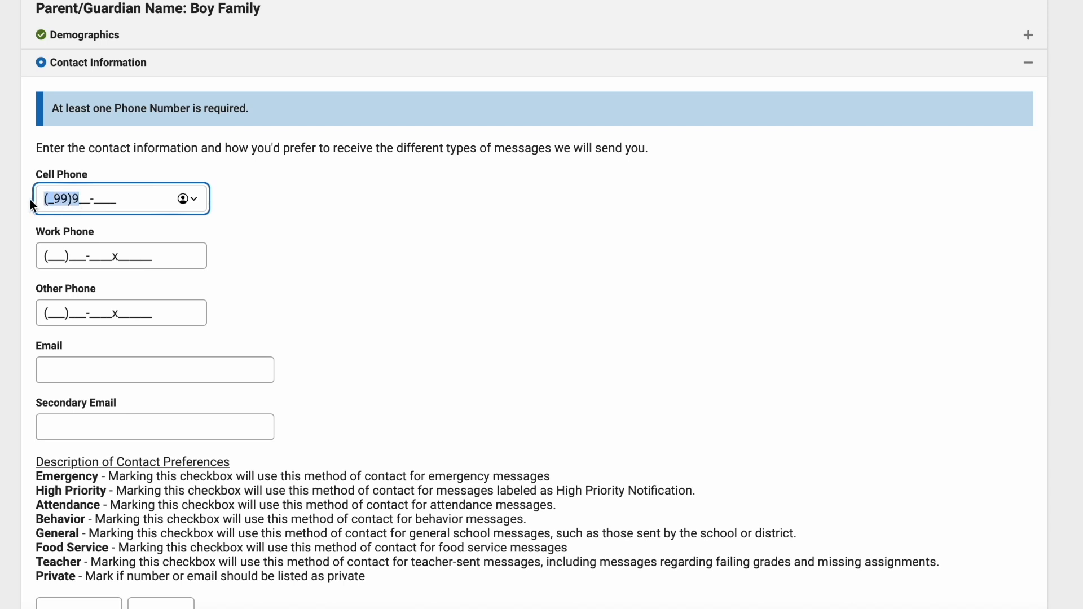
pyautogui.write('999)999-')
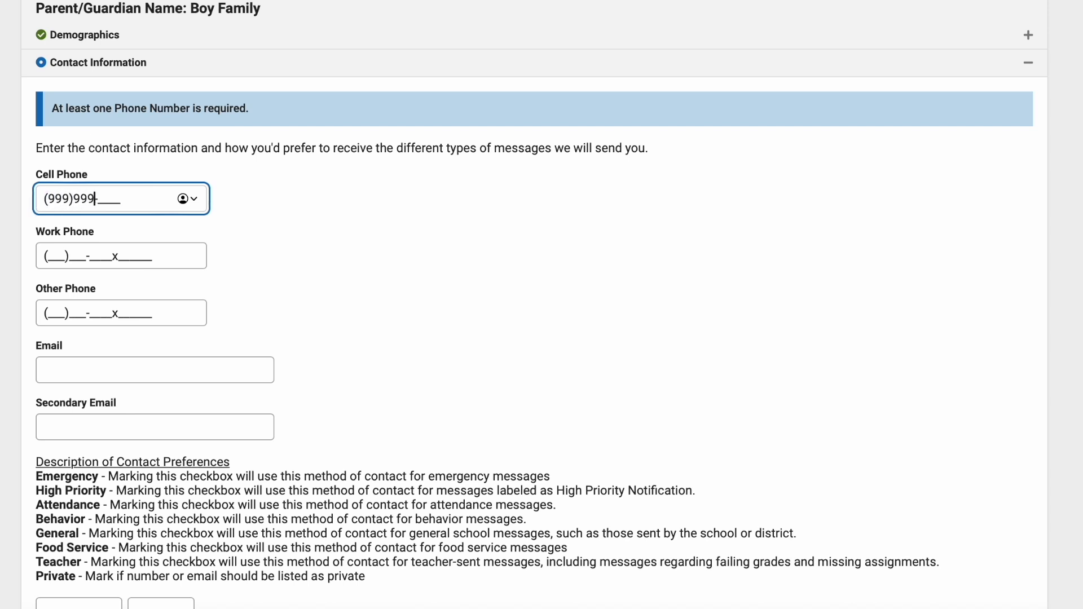
pyautogui.write('9999')
pyautogui.click(342, 267)
pyautogui.click(80, 377)
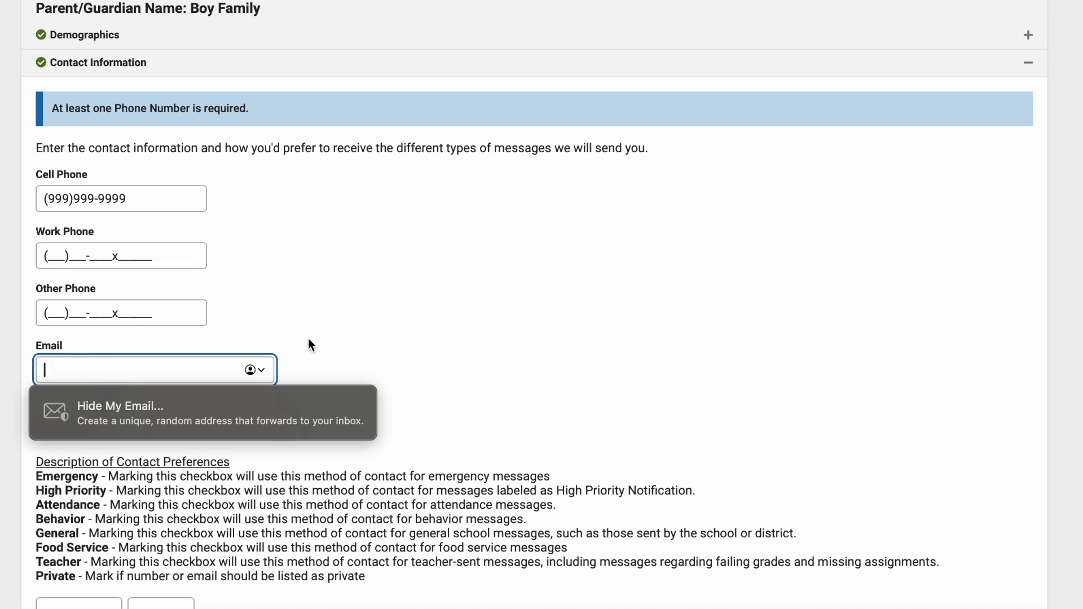
pyautogui.click(293, 332)
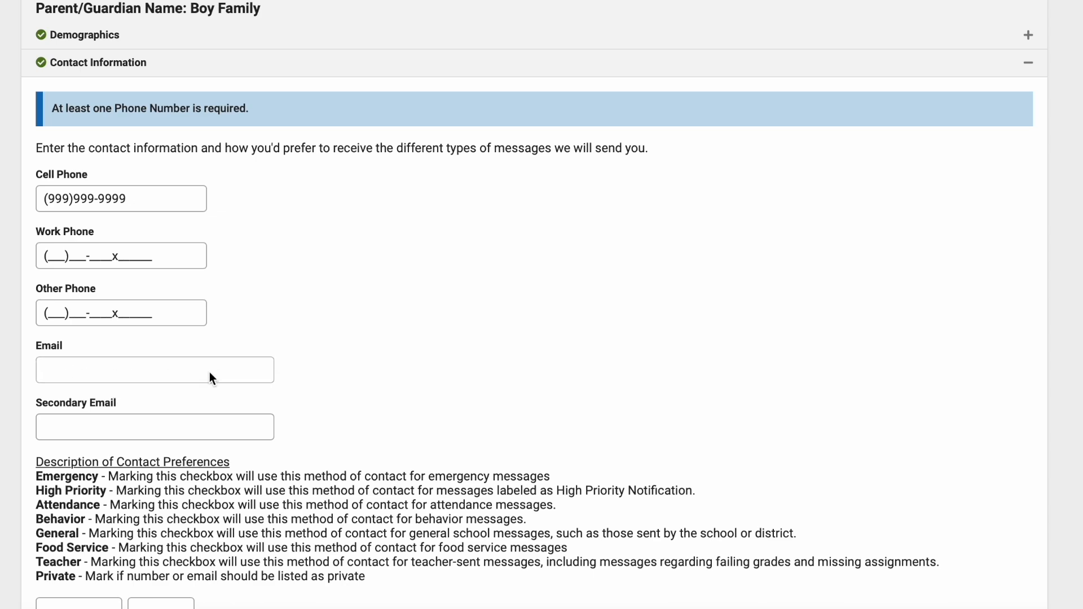
pyautogui.scroll(-2, 209, 370)
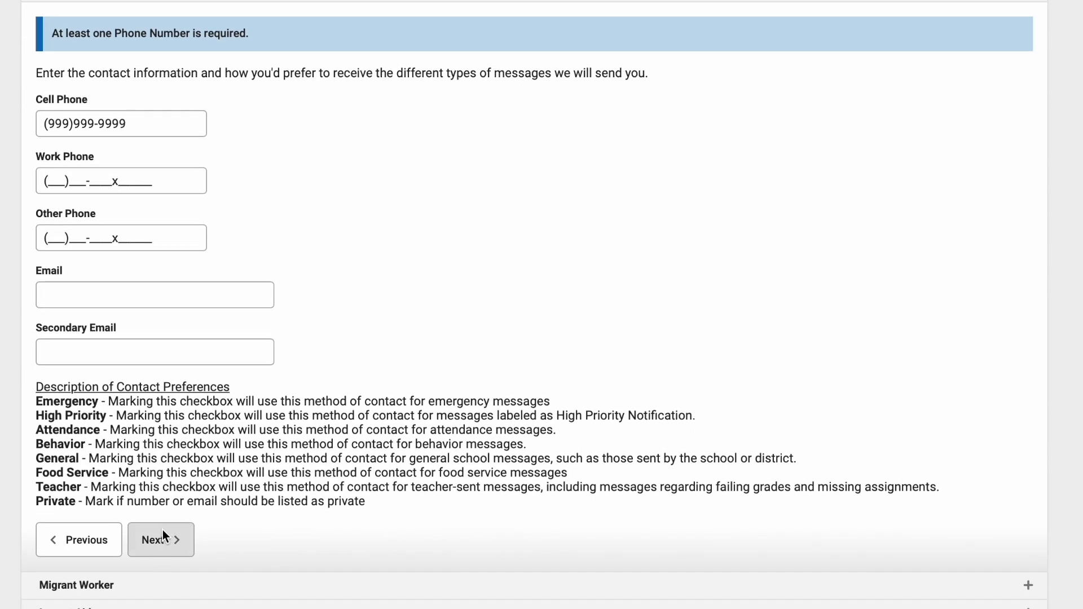
pyautogui.click(163, 536)
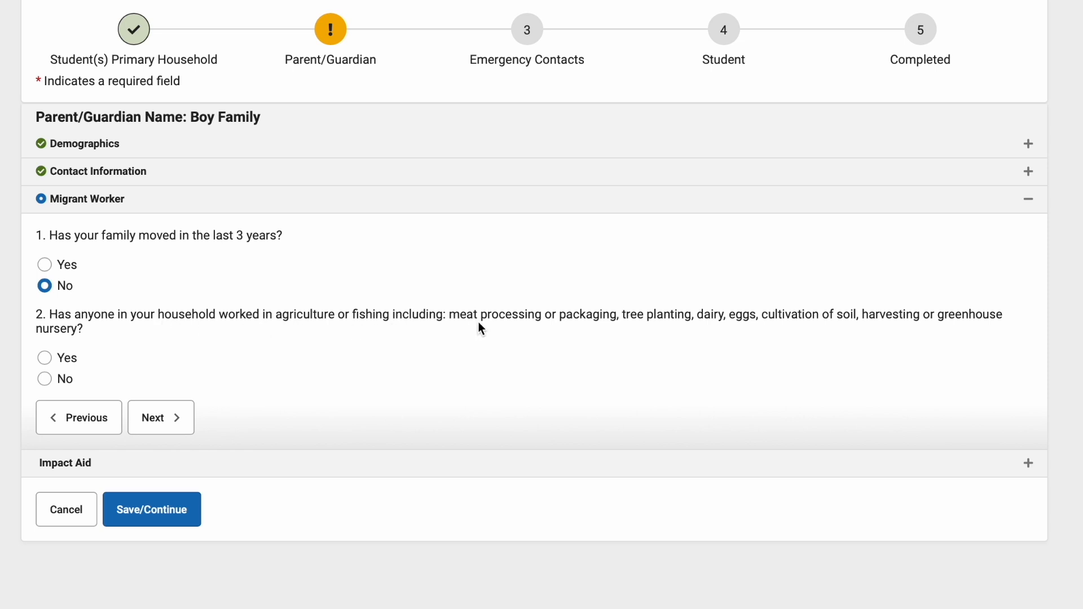
# Answer No to both migrant worker questions, mark the parent as not a member of the military, and save the record.
pyautogui.click(45, 380)
pyautogui.click(166, 418)
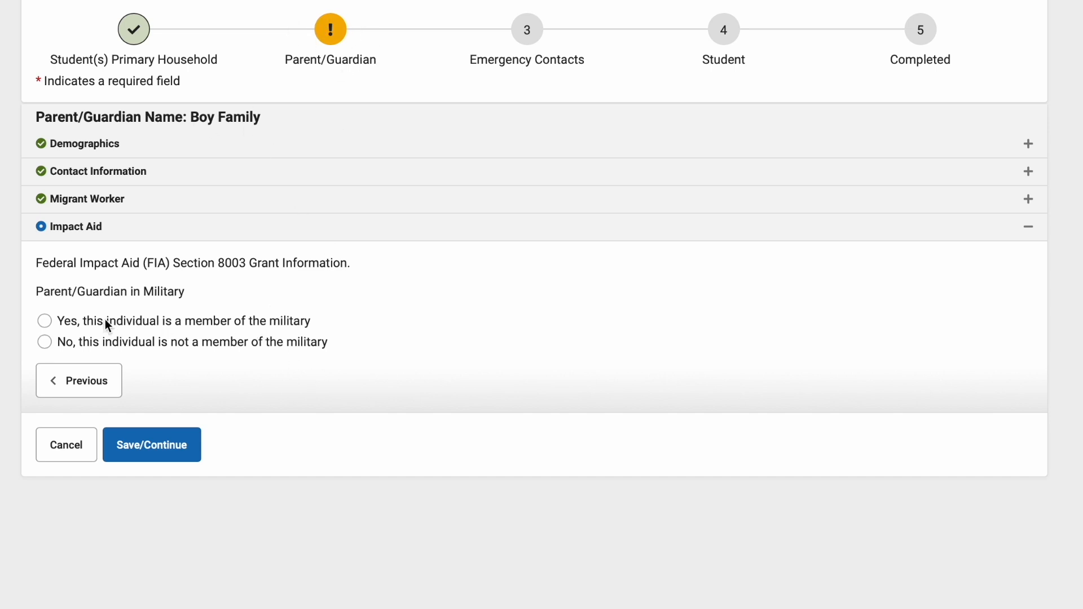
pyautogui.click(46, 342)
pyautogui.click(46, 341)
pyautogui.click(162, 445)
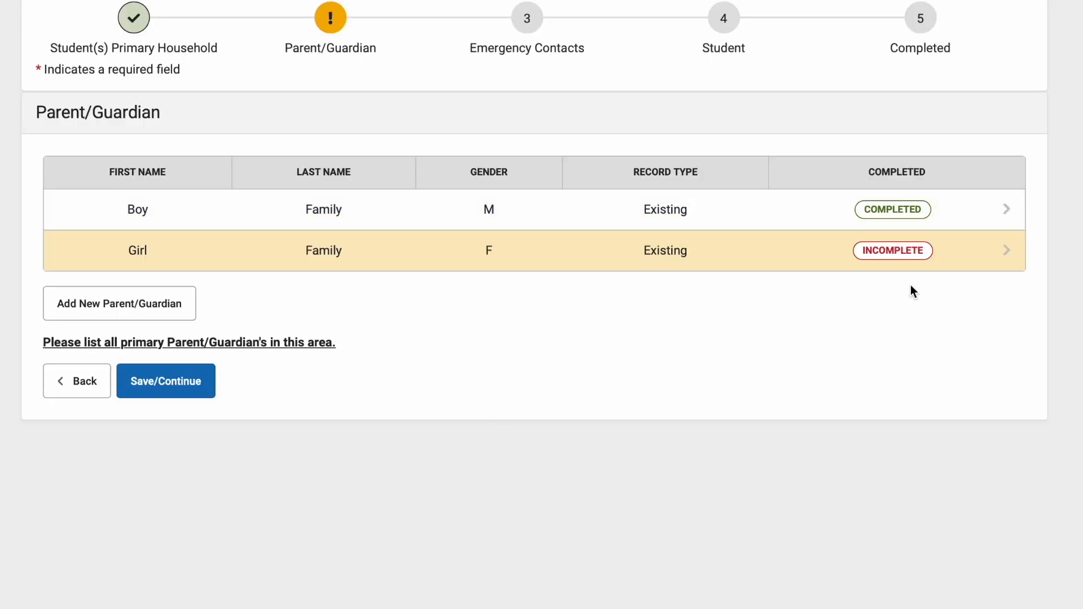
# Open the incomplete second parent's record, accept the demographics, and enter that parent's cell phone number.
pyautogui.click(886, 252)
pyautogui.scroll(-3, 288, 304)
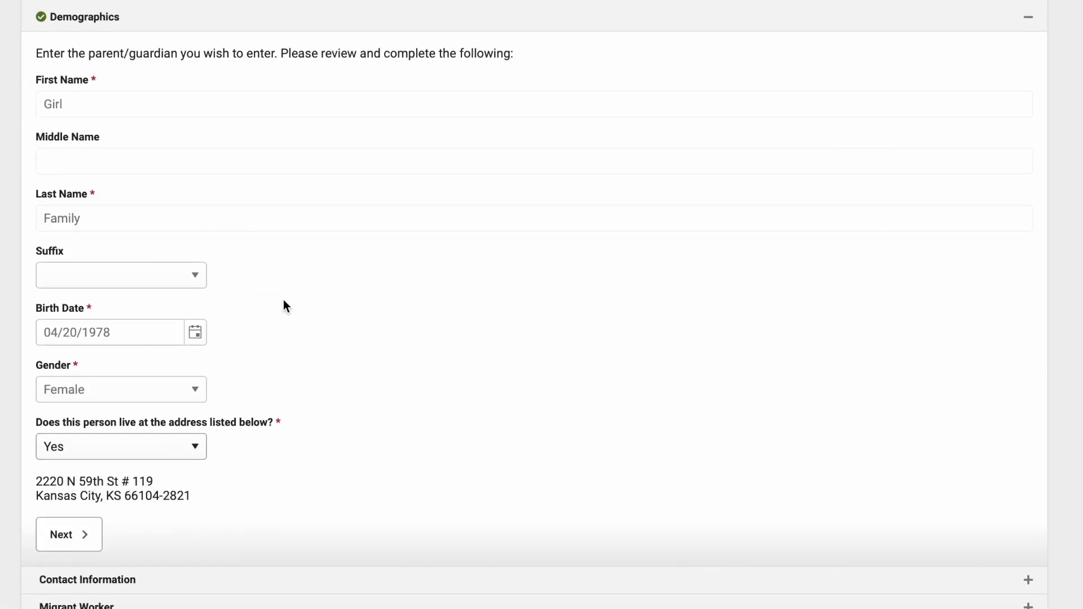
pyautogui.click(75, 479)
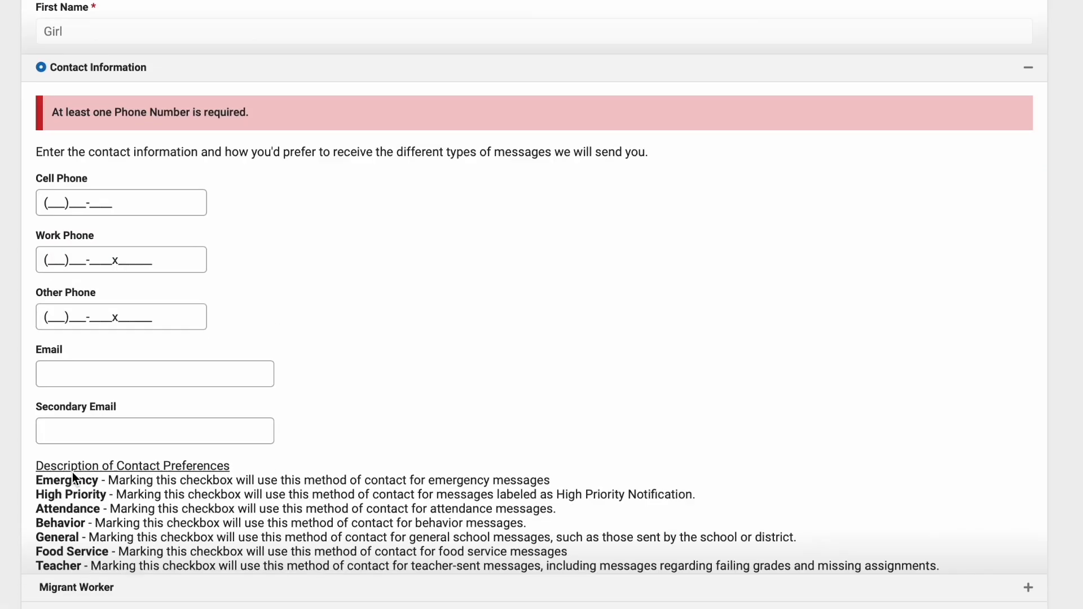
pyautogui.click(48, 113)
pyautogui.write('999999999999')
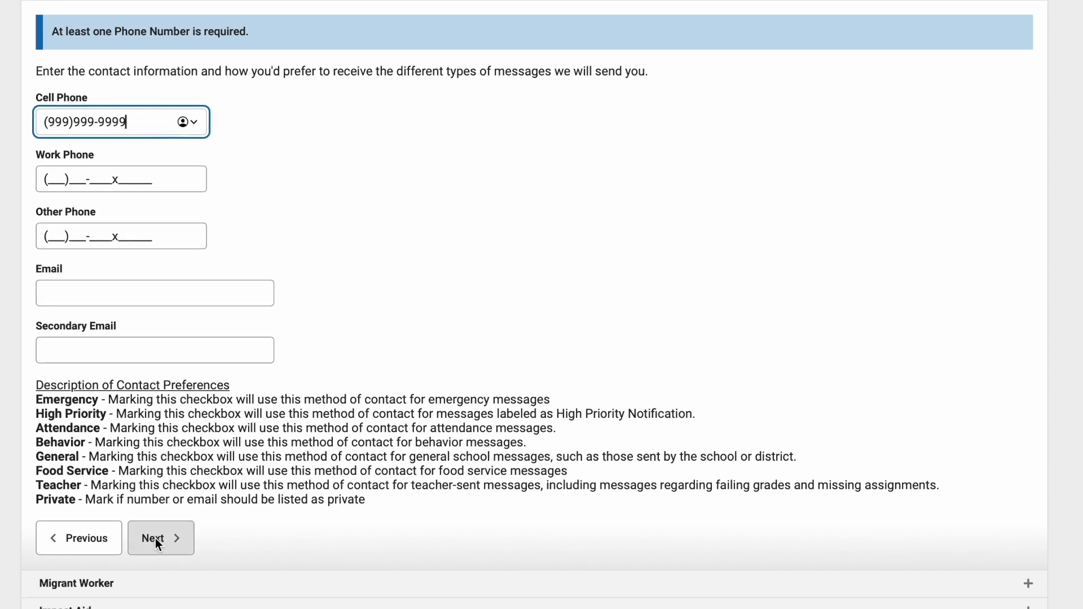
# Answer No to both migrant worker questions, mark the second parent as not in the military, save the record and continue to Emergency Contacts.
pyautogui.click(155, 535)
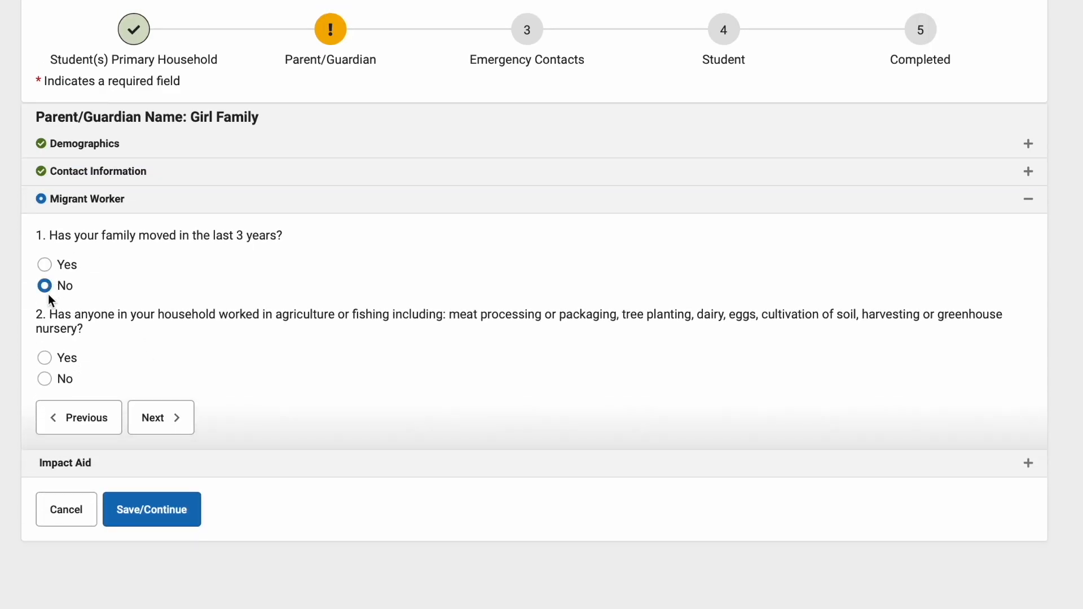
pyautogui.click(45, 378)
pyautogui.click(158, 416)
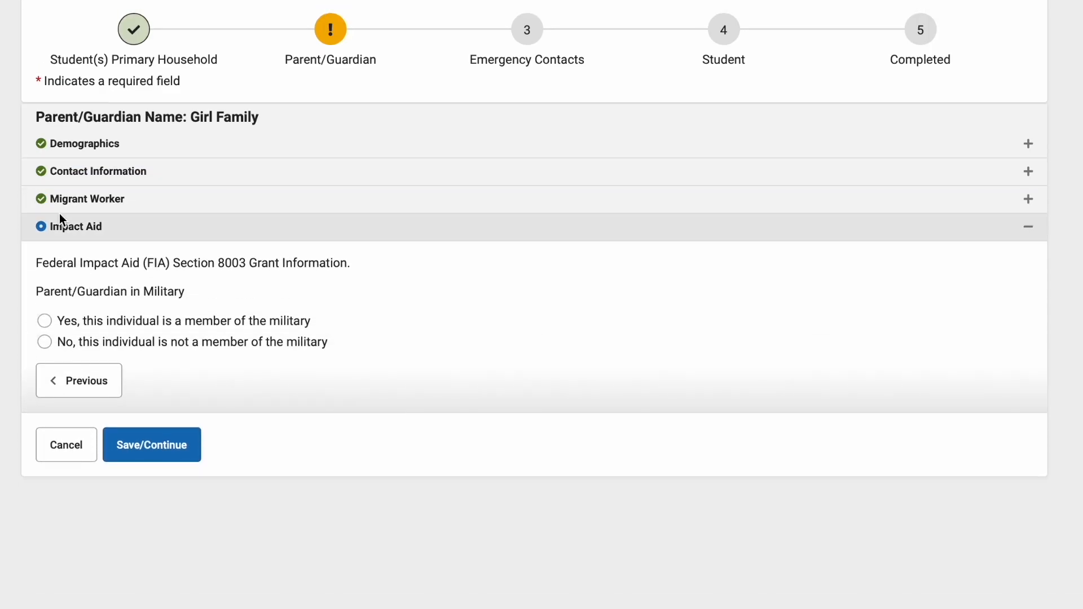
pyautogui.click(45, 342)
pyautogui.click(150, 451)
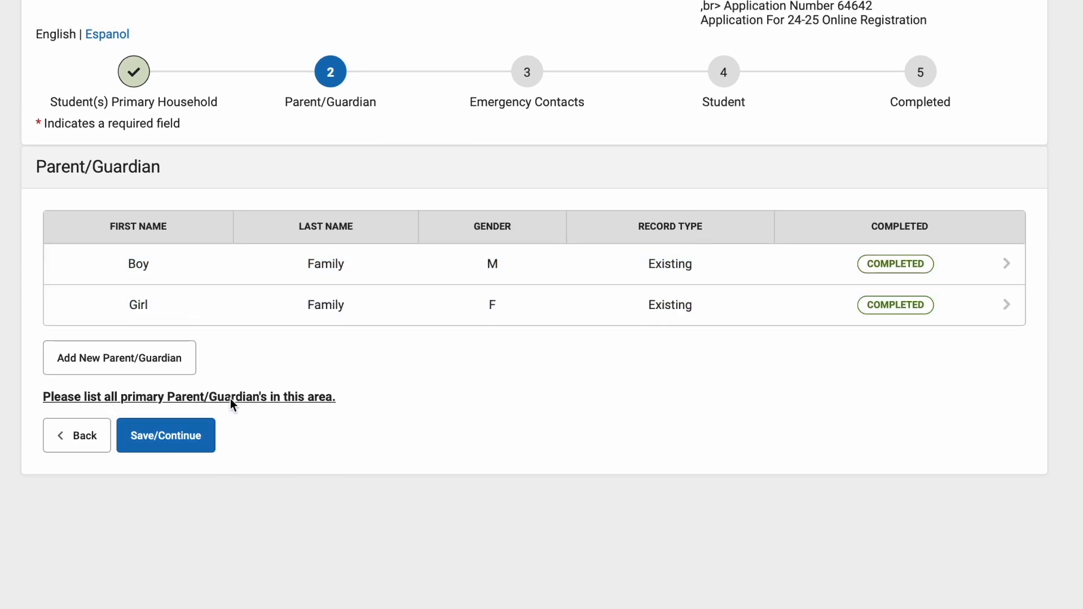
pyautogui.click(156, 446)
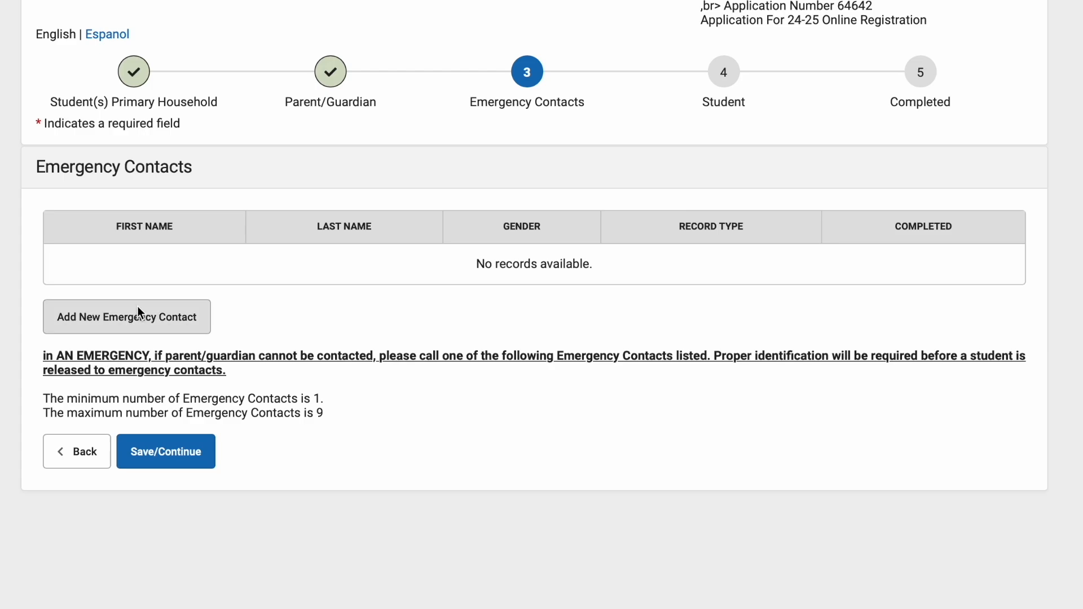
# Add a new emergency contact and enter the contact's first and last name.
pyautogui.click(136, 321)
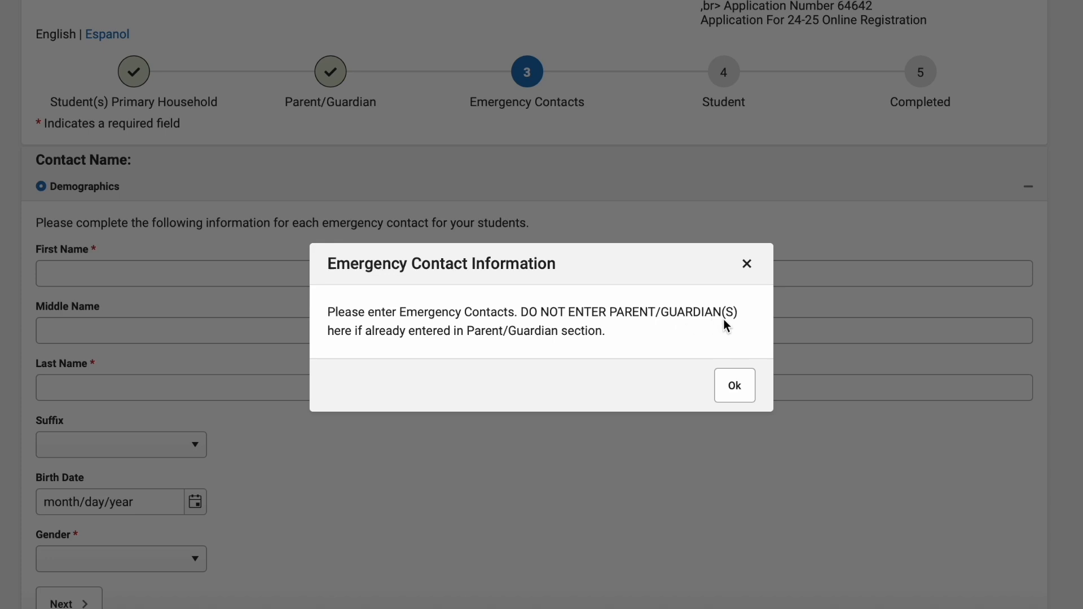
pyautogui.click(736, 386)
pyautogui.click(221, 282)
pyautogui.write('Gran')
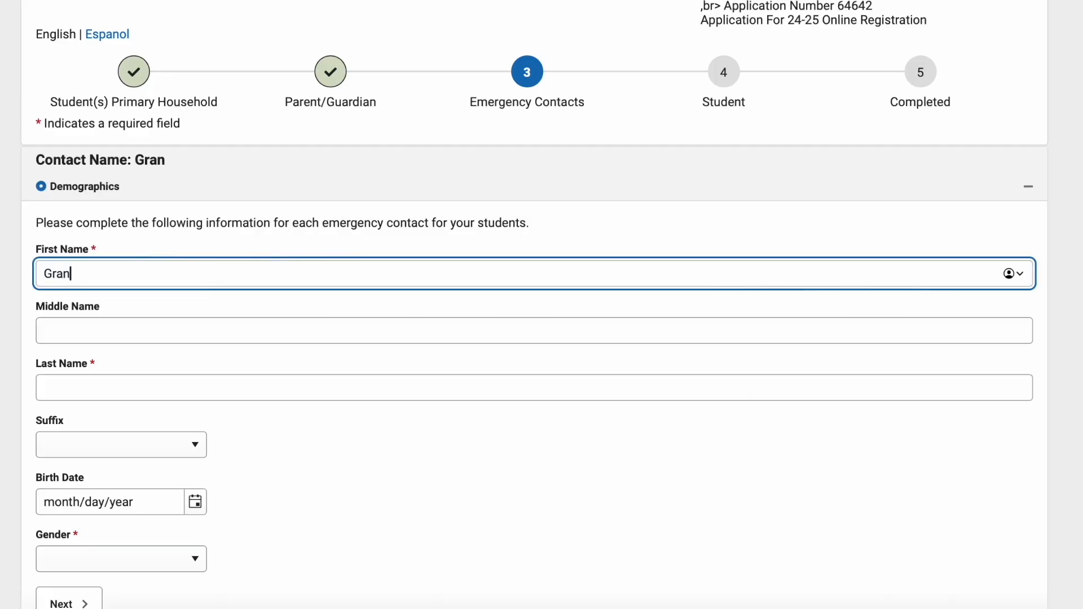
pyautogui.write('dma')
pyautogui.click(129, 385)
pyautogui.write('Family')
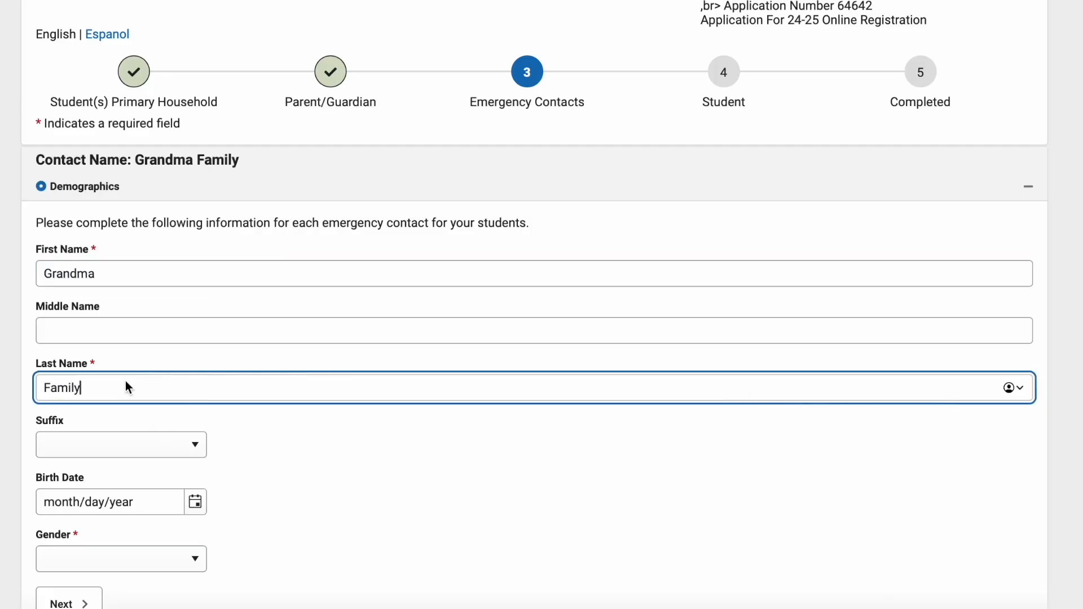
# Set the emergency contact's birth date, choose the female gender, and continue to the contact information.
pyautogui.click(196, 502)
pyautogui.click(158, 255)
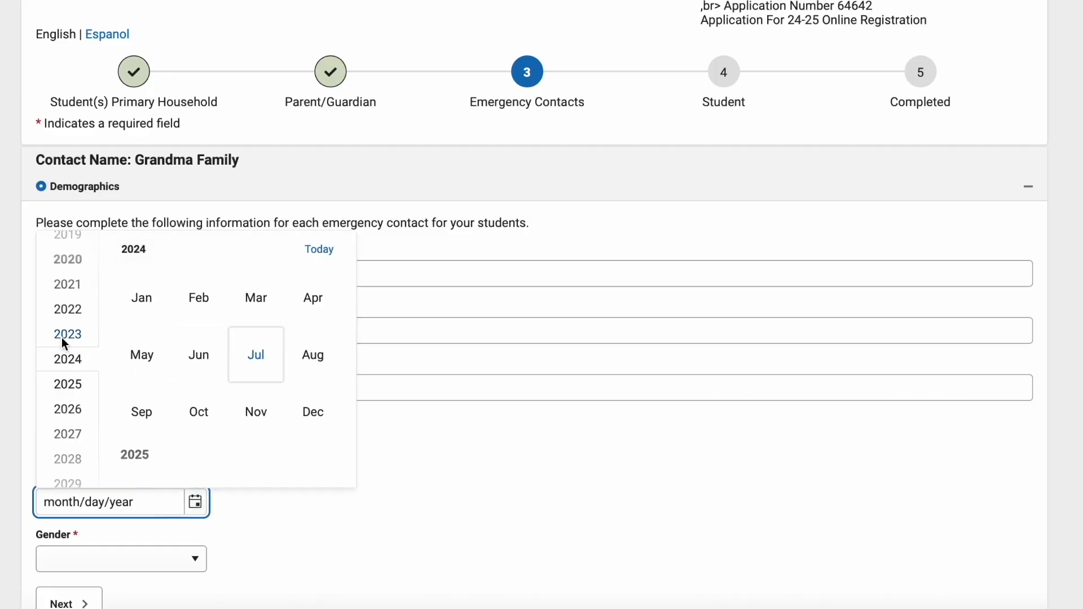
pyautogui.scroll(20, 68, 333)
pyautogui.scroll(7, 69, 333)
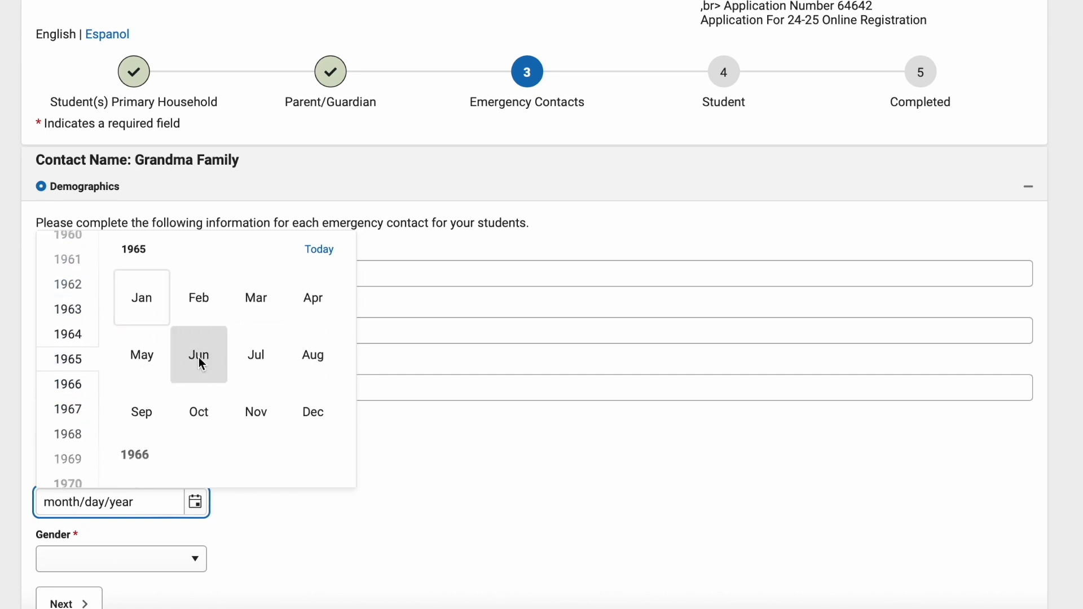
pyautogui.click(199, 356)
pyautogui.click(170, 560)
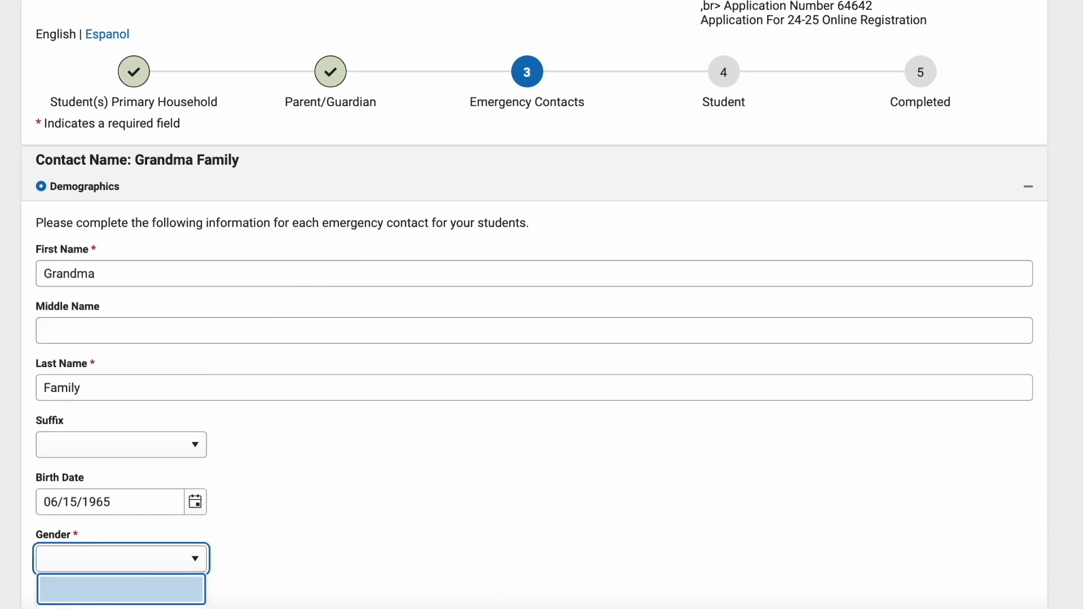
pyautogui.click(112, 587)
pyautogui.click(69, 602)
# Enter the emergency contact's home phone number and continue to the verification section.
pyautogui.click(85, 337)
pyautogui.write('999999999999')
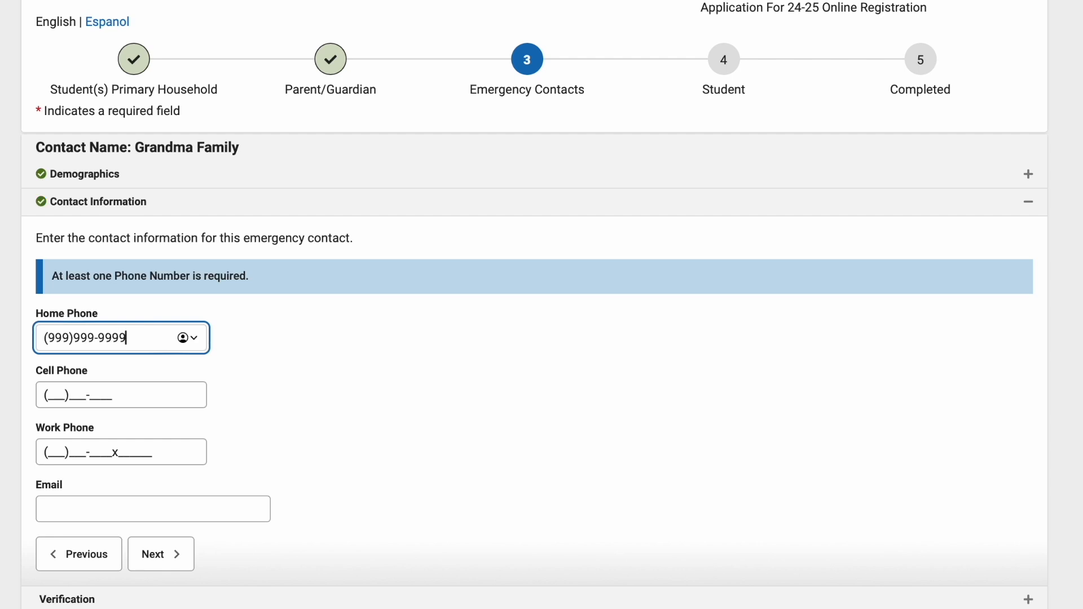
pyautogui.click(177, 555)
# Answer Yes to the emergency contact living at the listed address, switching to No to view the address fields and back to Yes.
pyautogui.click(167, 324)
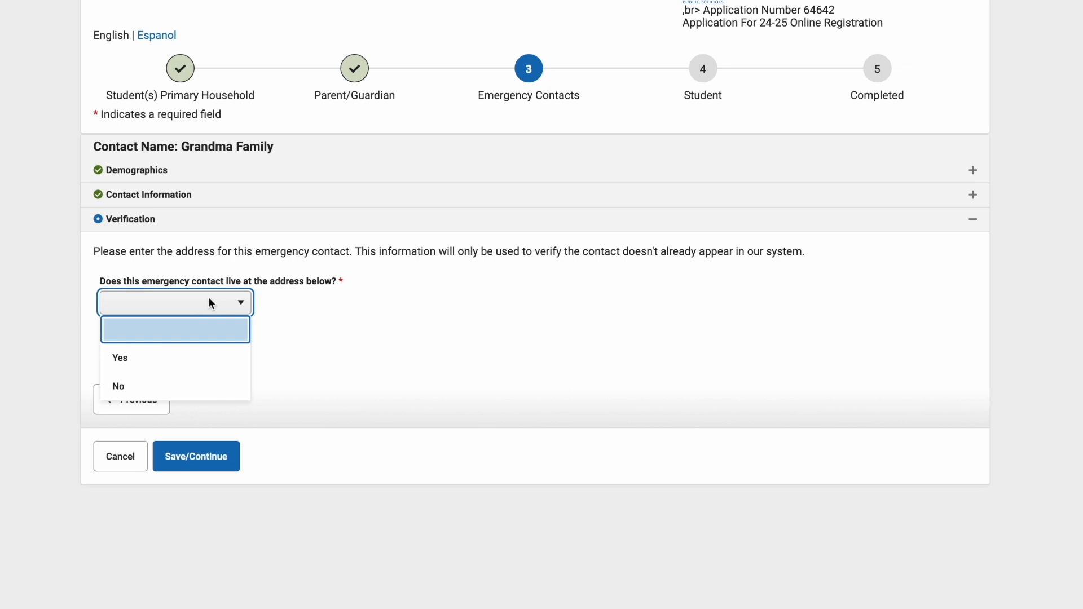
pyautogui.click(174, 358)
pyautogui.click(182, 303)
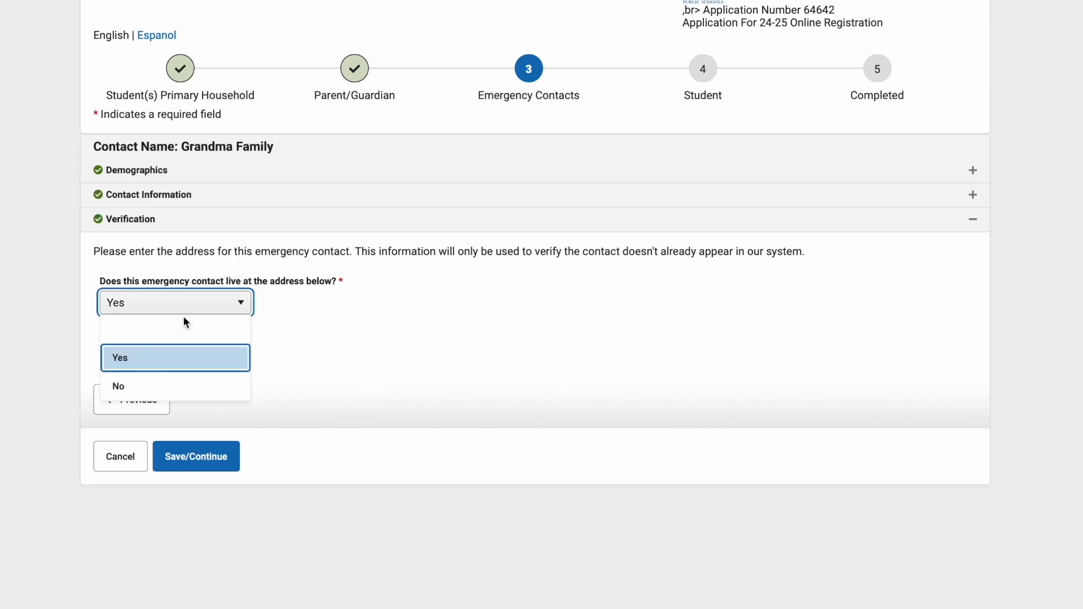
pyautogui.click(170, 384)
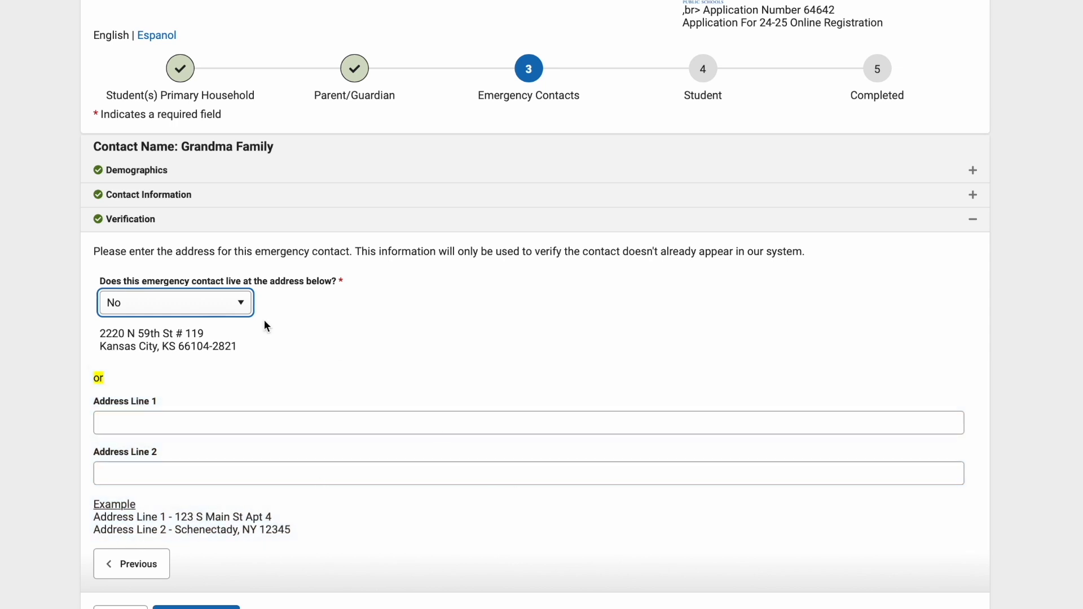
pyautogui.click(197, 300)
pyautogui.click(165, 356)
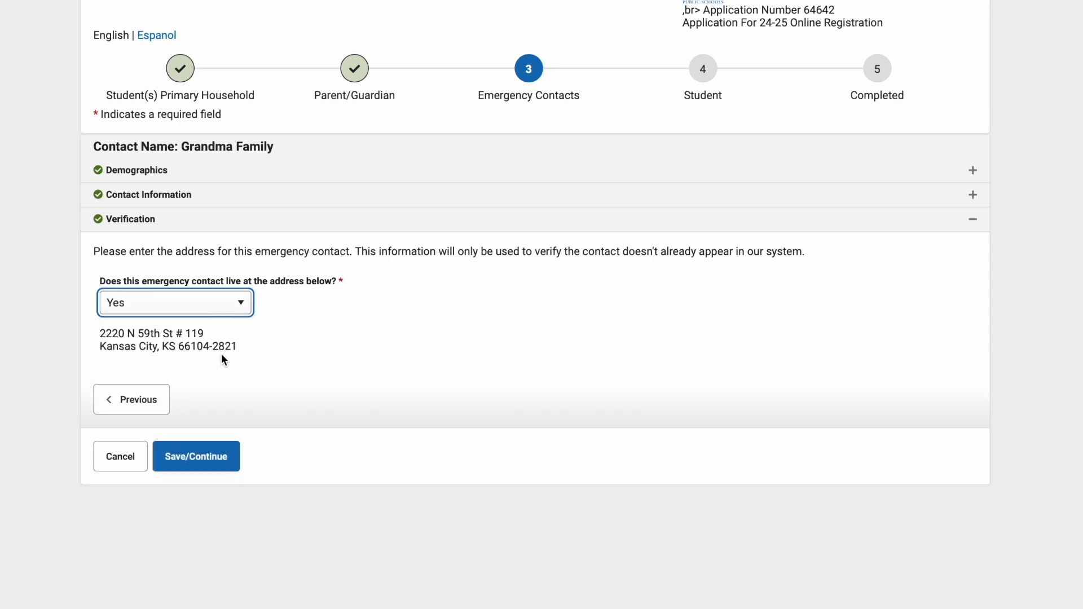
# Save the emergency contact, continue to the Student section, and open the incomplete student record.
pyautogui.click(187, 455)
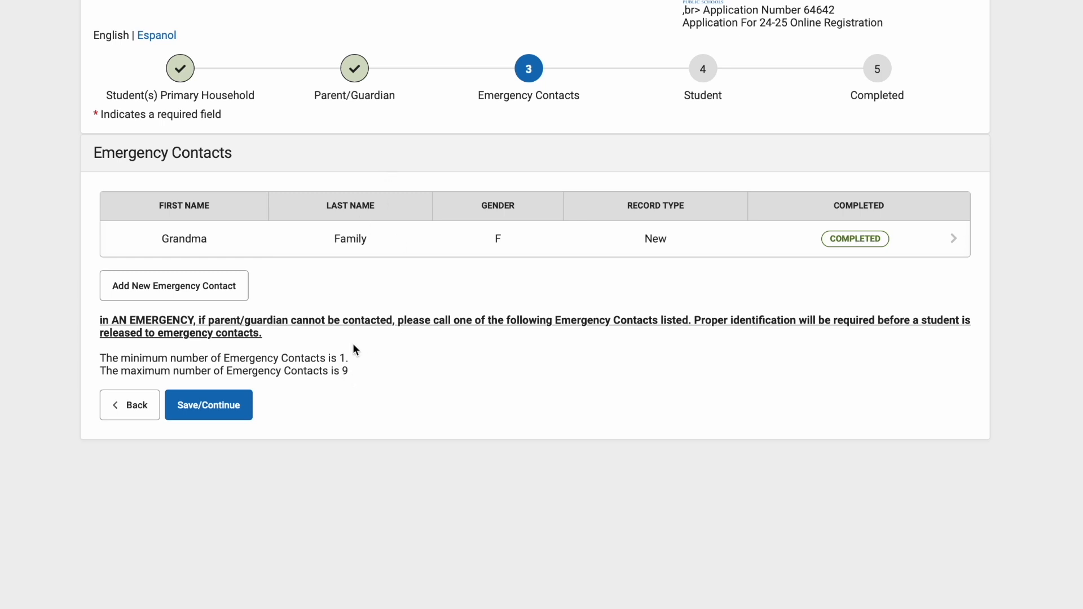
pyautogui.click(204, 412)
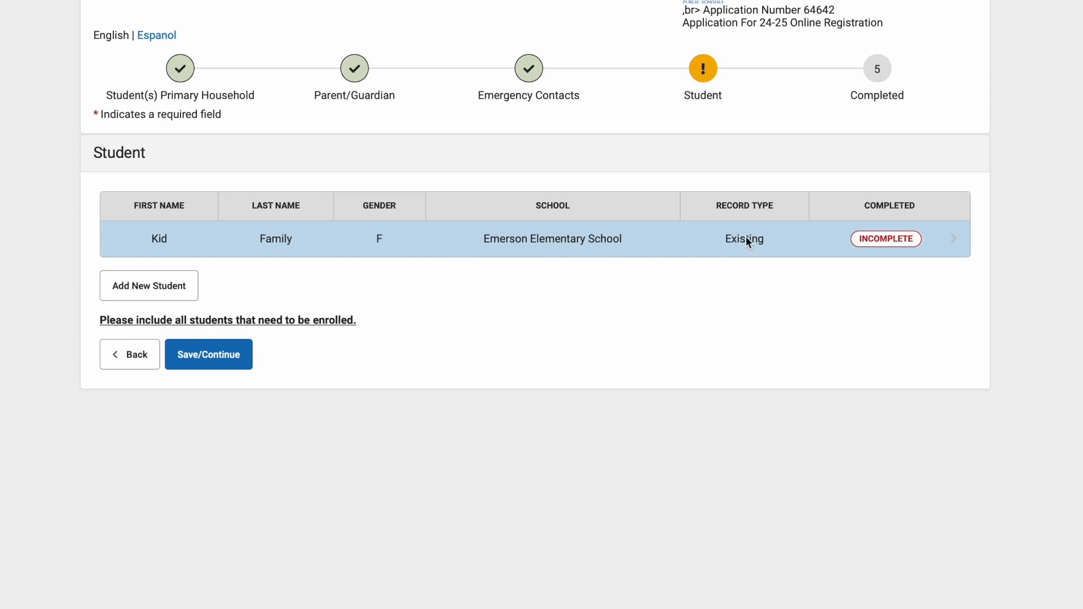
pyautogui.click(877, 240)
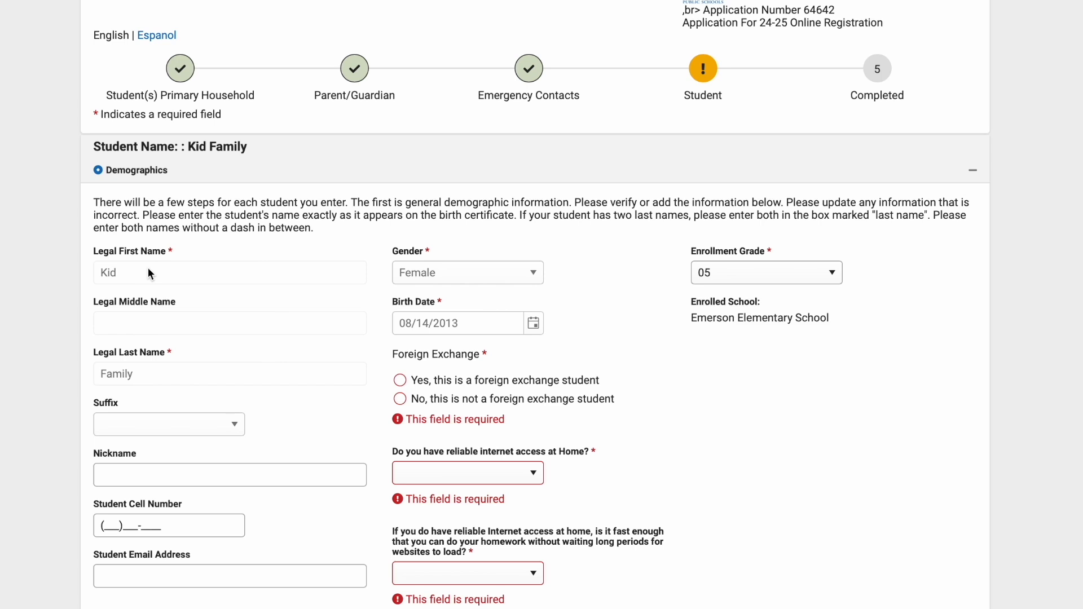
# Enter the student's nickname and mark the student as not a foreign exchange student.
pyautogui.scroll(-3, 139, 373)
pyautogui.scroll(-1, 139, 373)
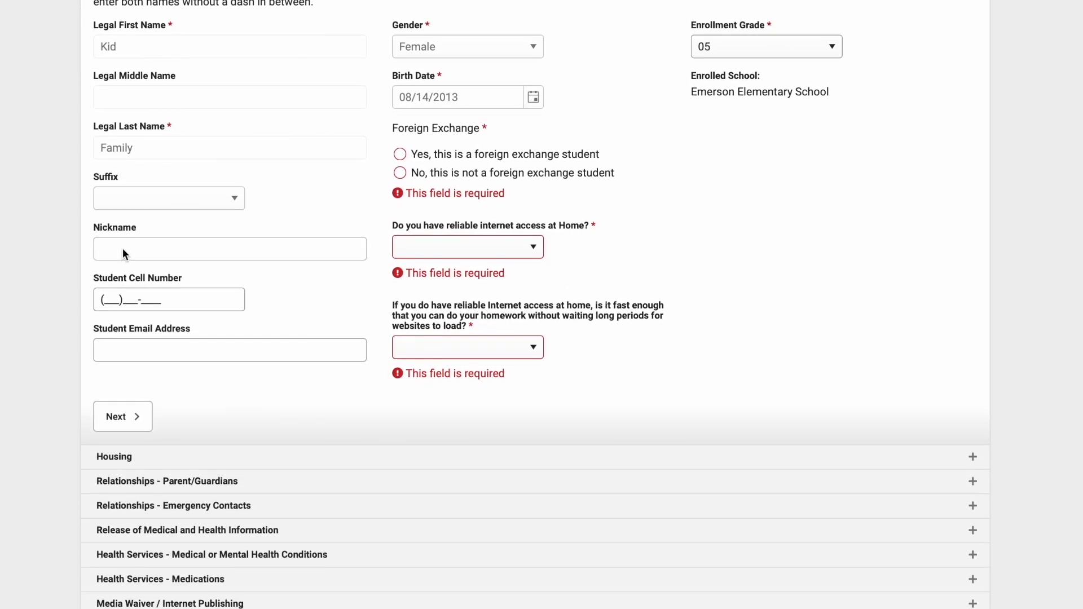
pyautogui.click(123, 249)
pyautogui.write('Kiddo')
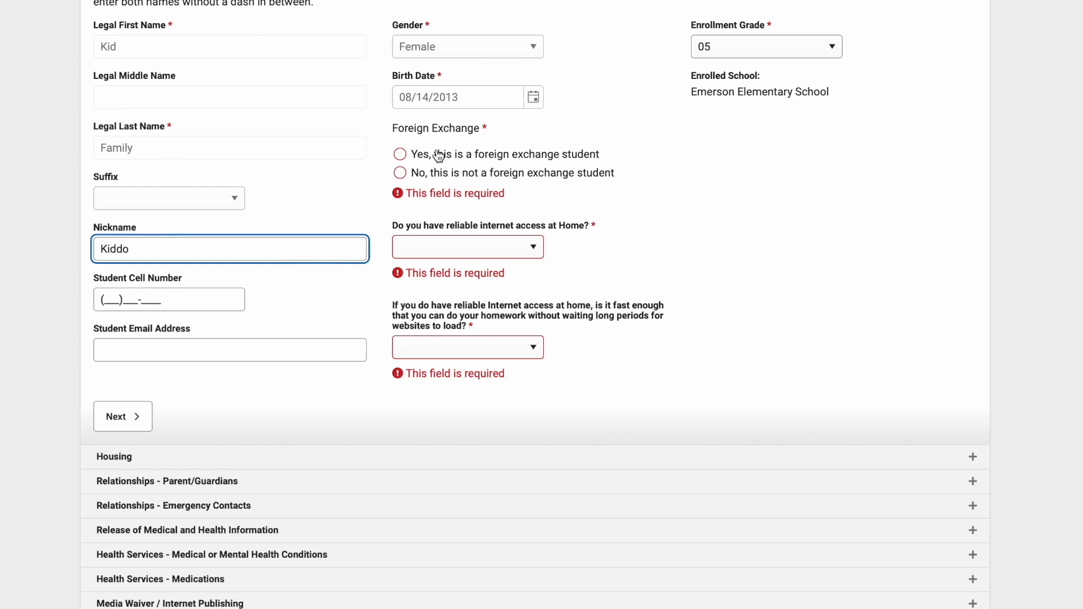
pyautogui.click(401, 173)
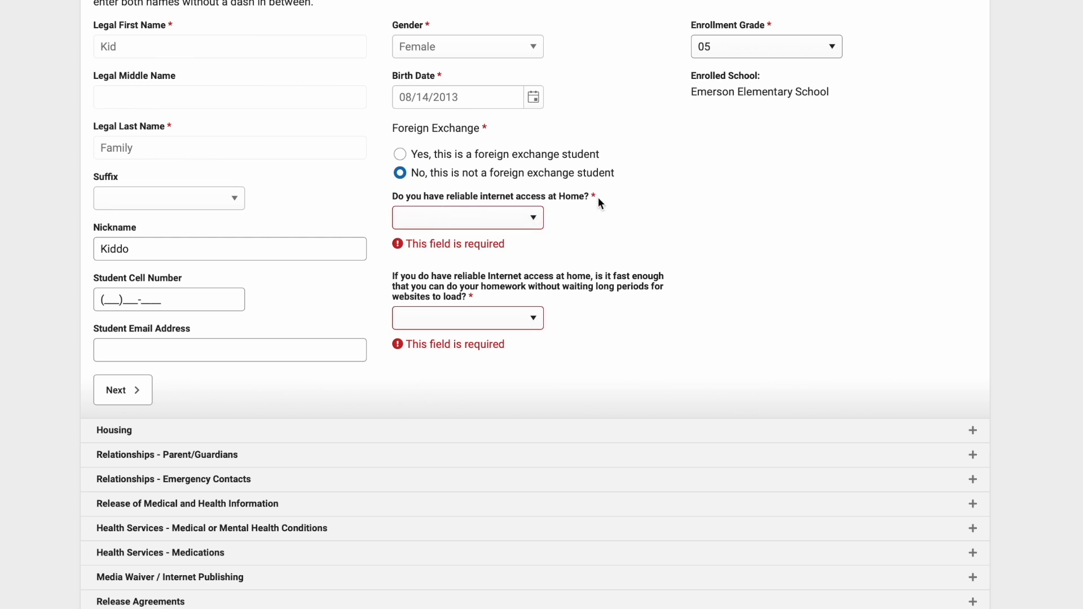
# Answer Yes to both reliable home internet and sufficient internet speed for homework, and continue to the Housing section.
pyautogui.click(531, 222)
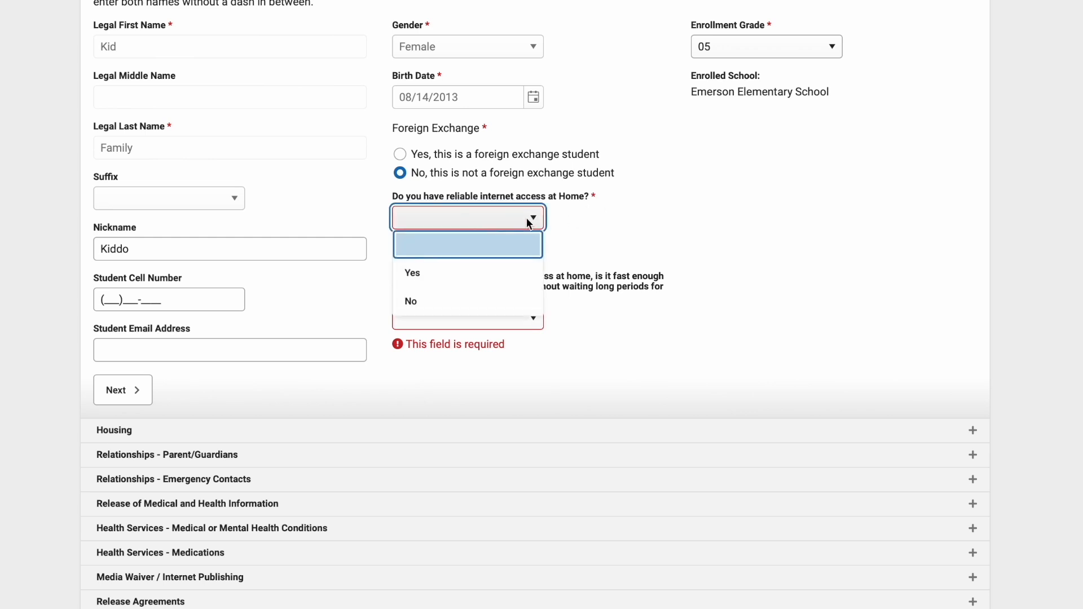
pyautogui.click(419, 275)
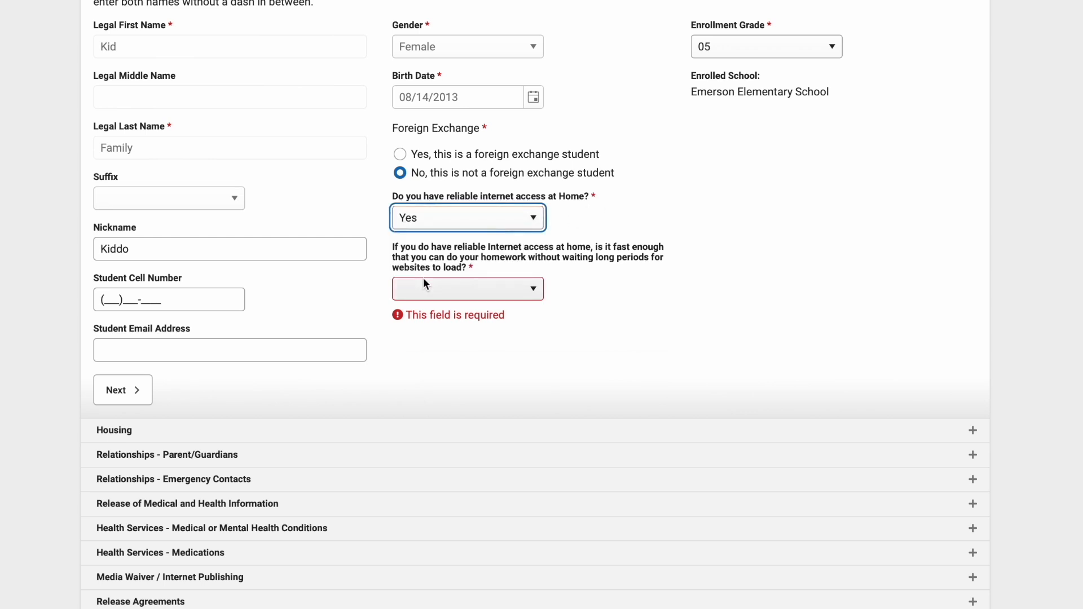
pyautogui.click(534, 292)
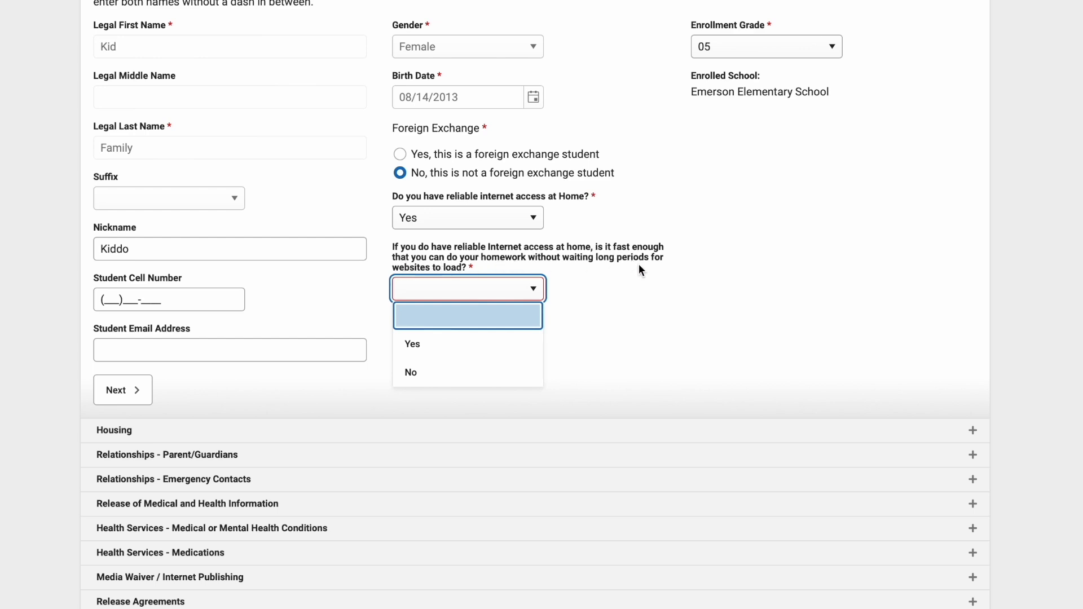
pyautogui.click(429, 370)
pyautogui.click(467, 293)
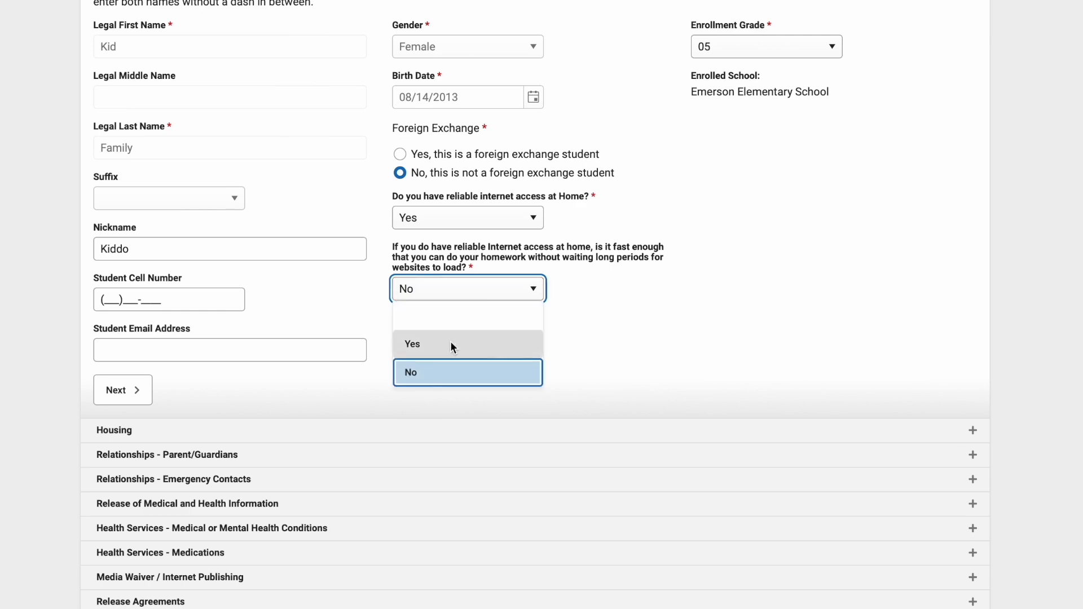
pyautogui.click(451, 342)
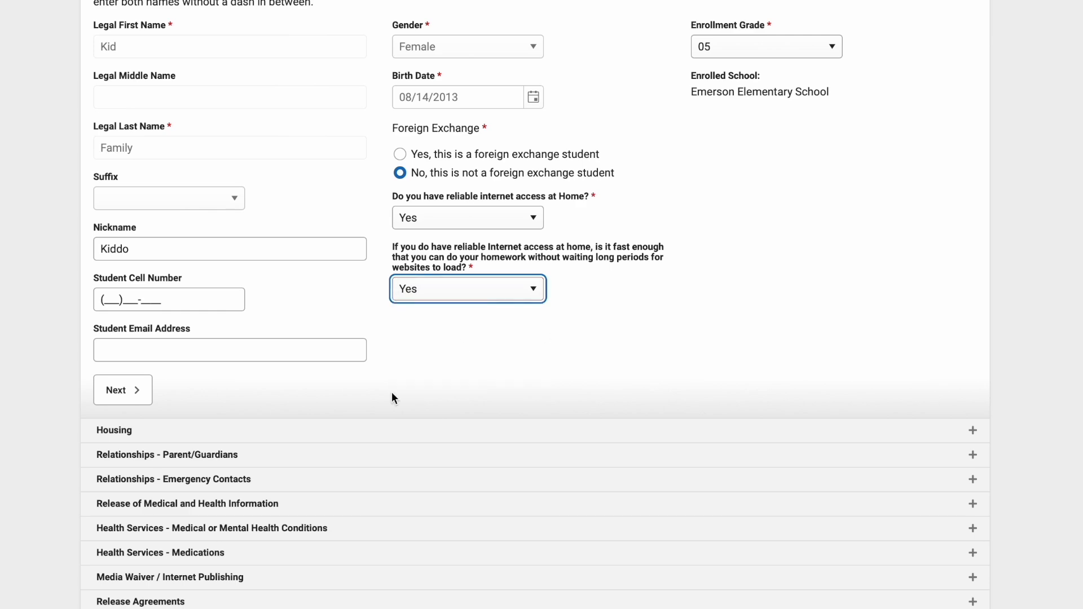
pyautogui.click(107, 389)
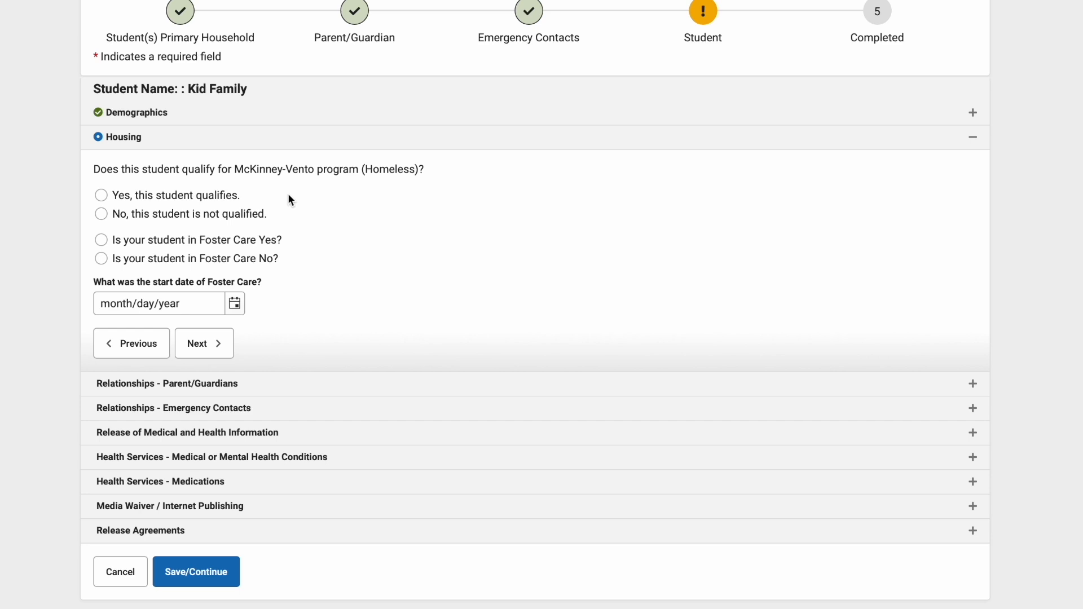
# Mark the student as not qualified for McKinney-Vento and not in foster care, and accept the parent/guardian relationships as listed.
pyautogui.click(102, 216)
pyautogui.click(101, 258)
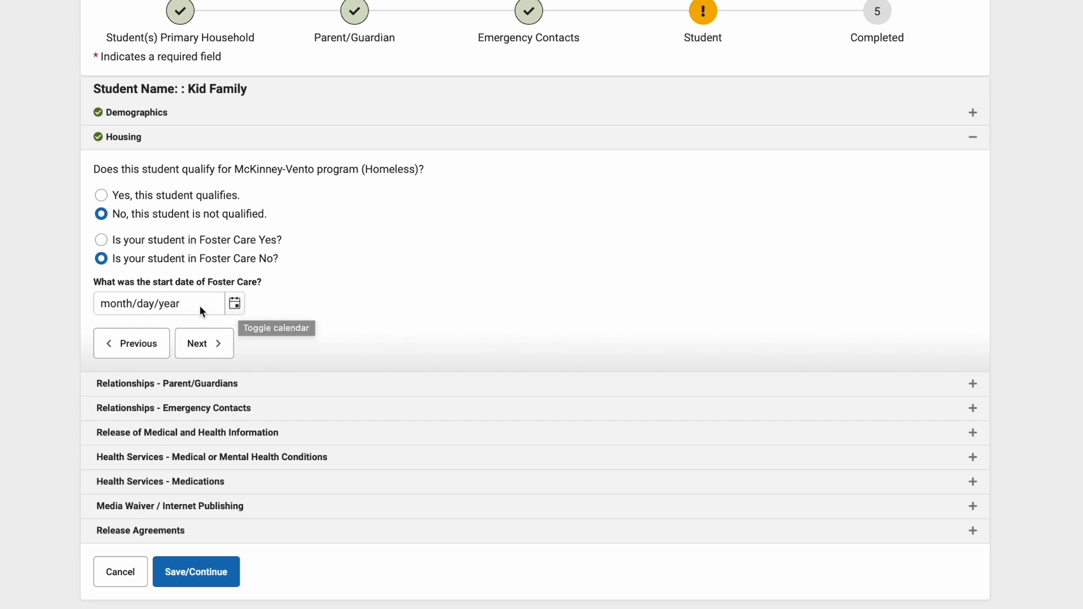
pyautogui.click(209, 345)
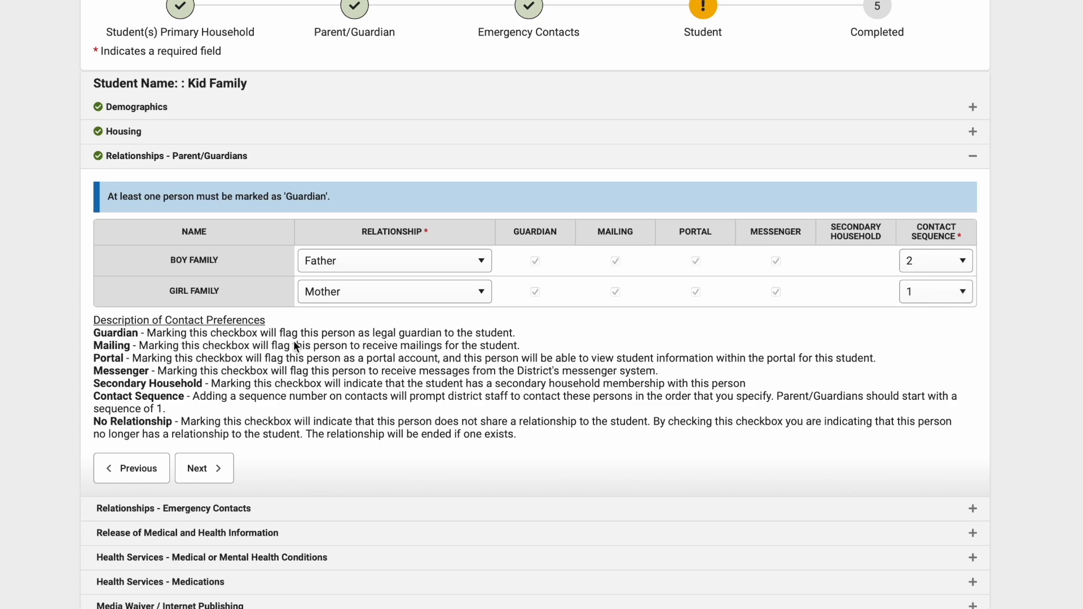
pyautogui.click(190, 469)
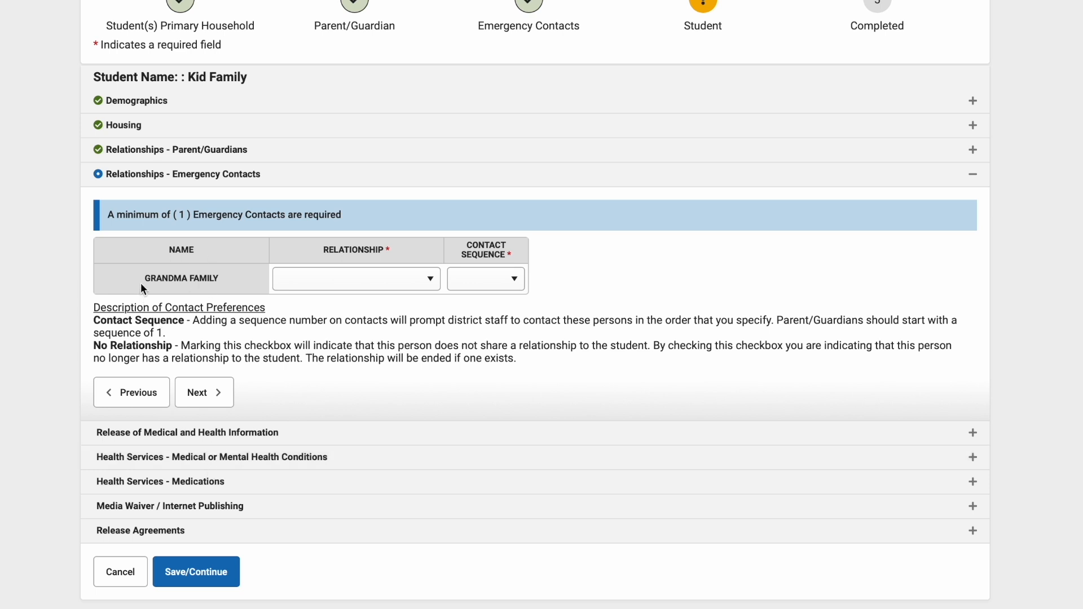
# Set the emergency contact's relationship to Grand Mother with contact sequence 3, and continue to the medical information release.
pyautogui.click(432, 279)
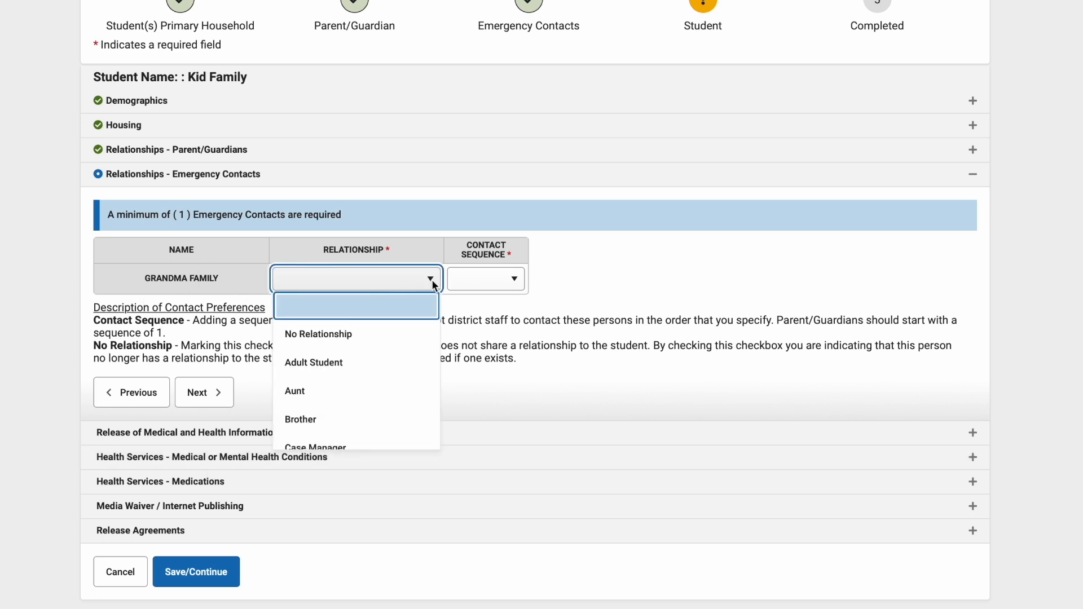
pyautogui.scroll(-1, 382, 364)
pyautogui.scroll(-8, 383, 368)
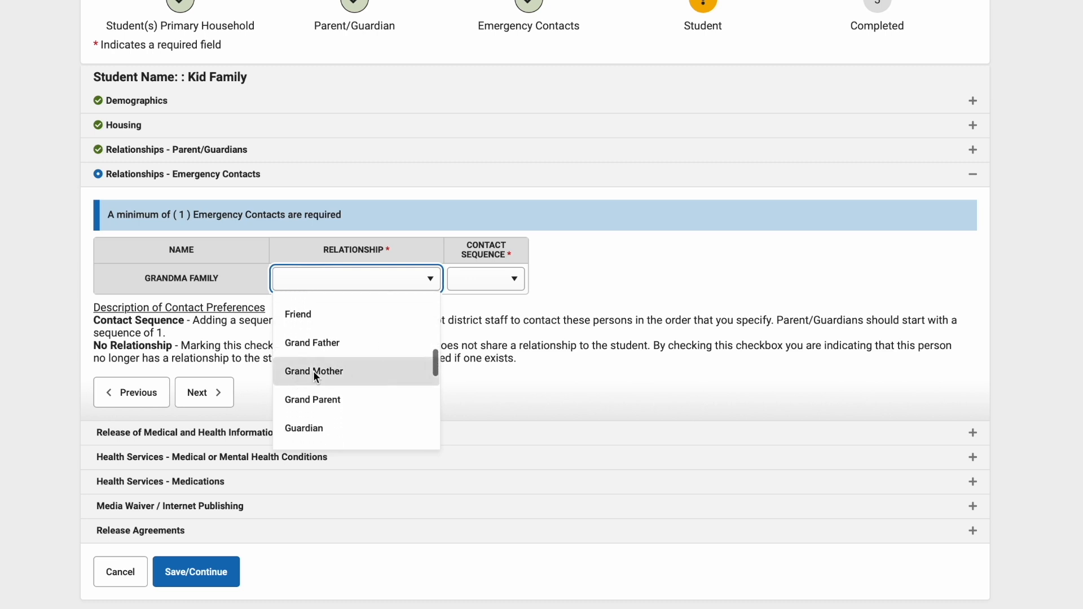
pyautogui.click(314, 371)
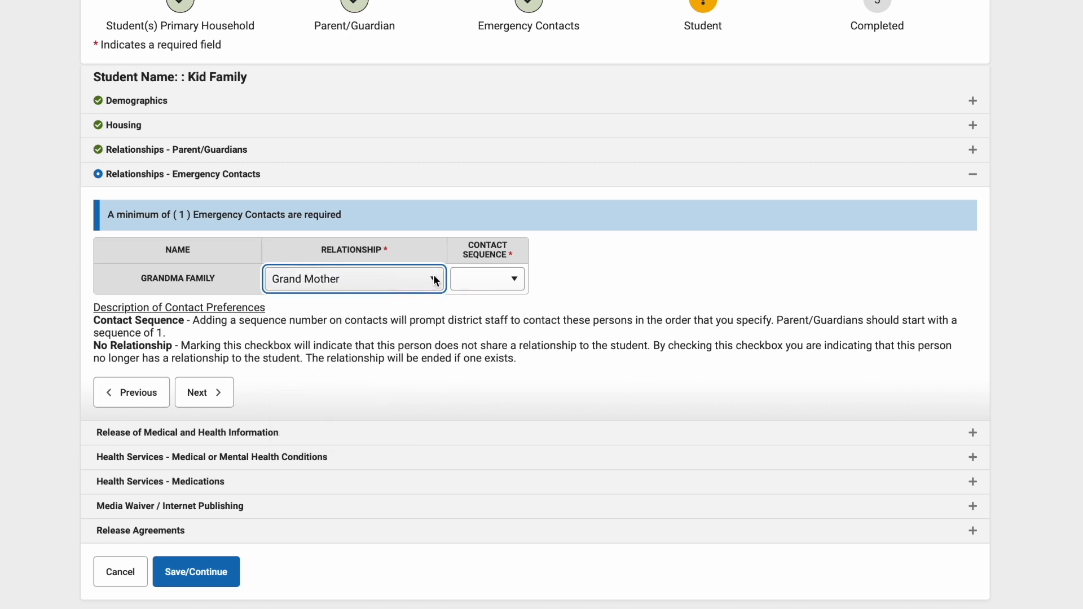
pyautogui.click(517, 280)
pyautogui.click(473, 334)
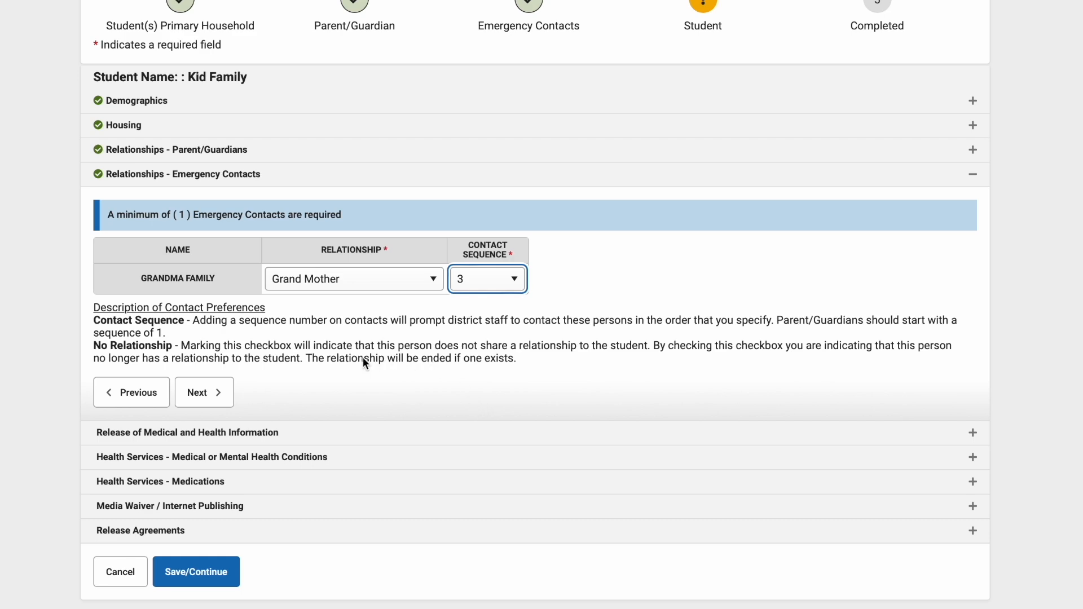
pyautogui.click(213, 394)
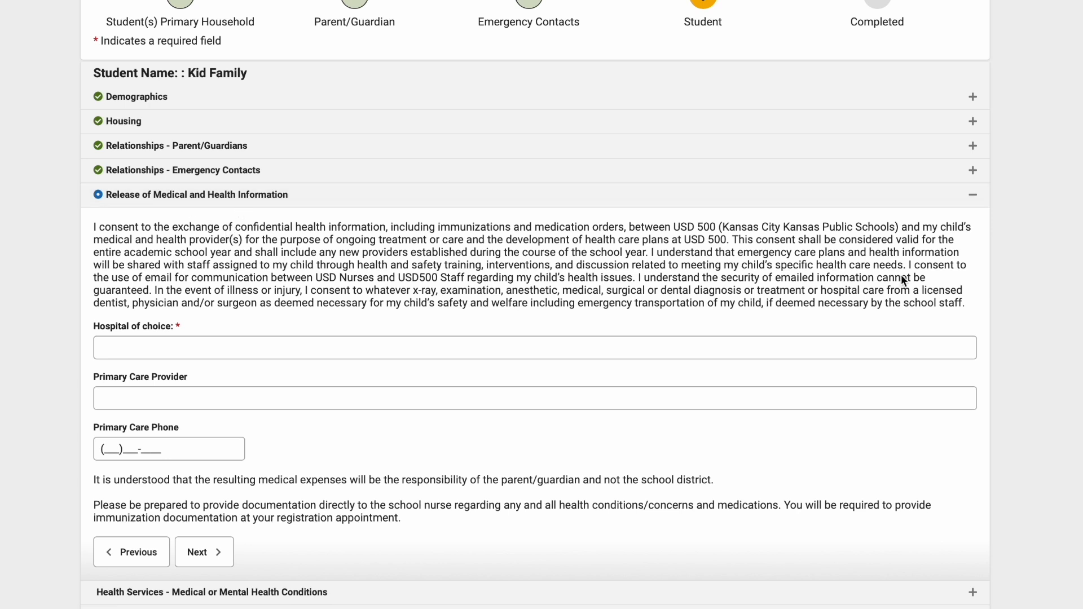
# Enter Providence as the hospital of choice and continue to the Medical or Mental Health Conditions section.
pyautogui.click(168, 351)
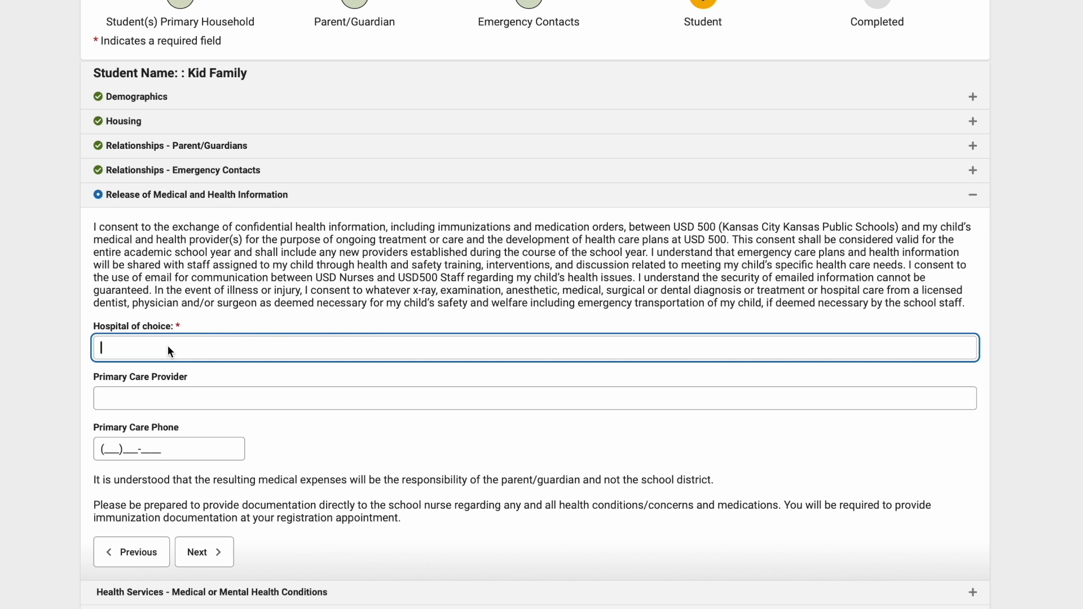
pyautogui.write('Providence')
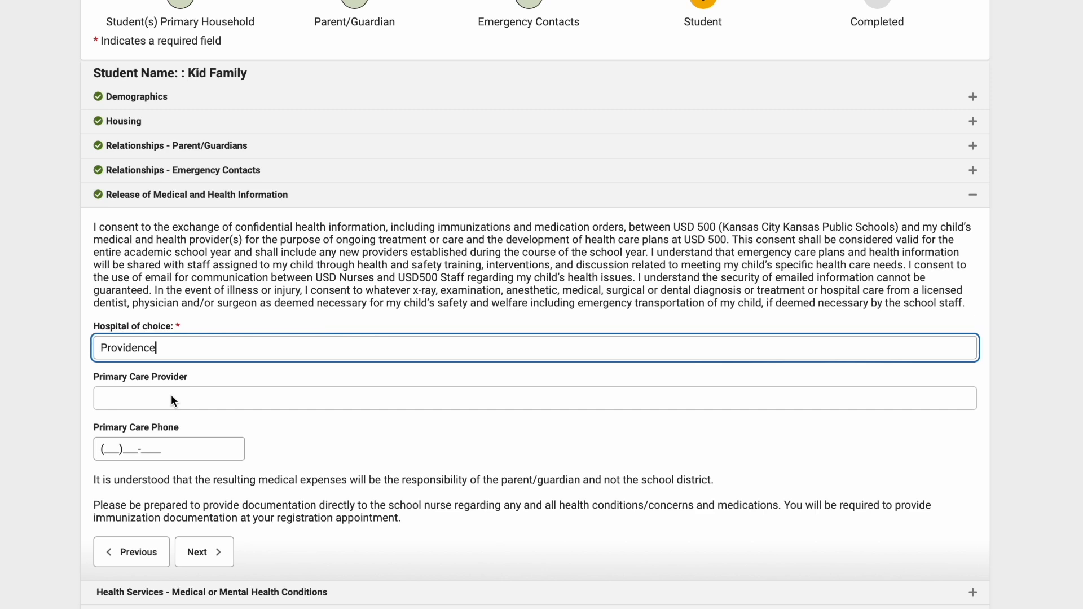
pyautogui.scroll(-2, 171, 395)
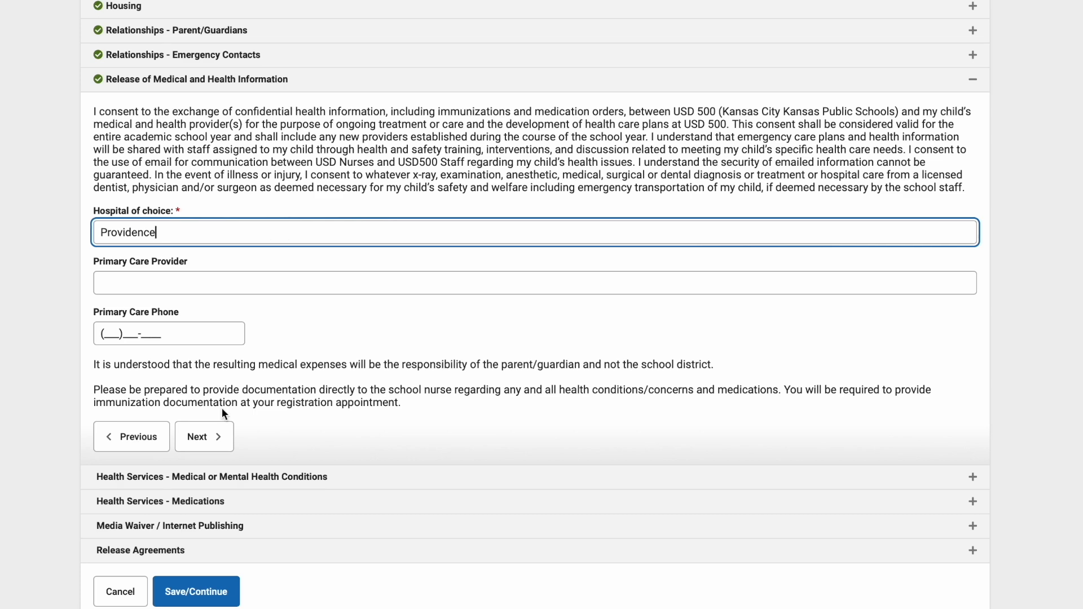
pyautogui.click(213, 443)
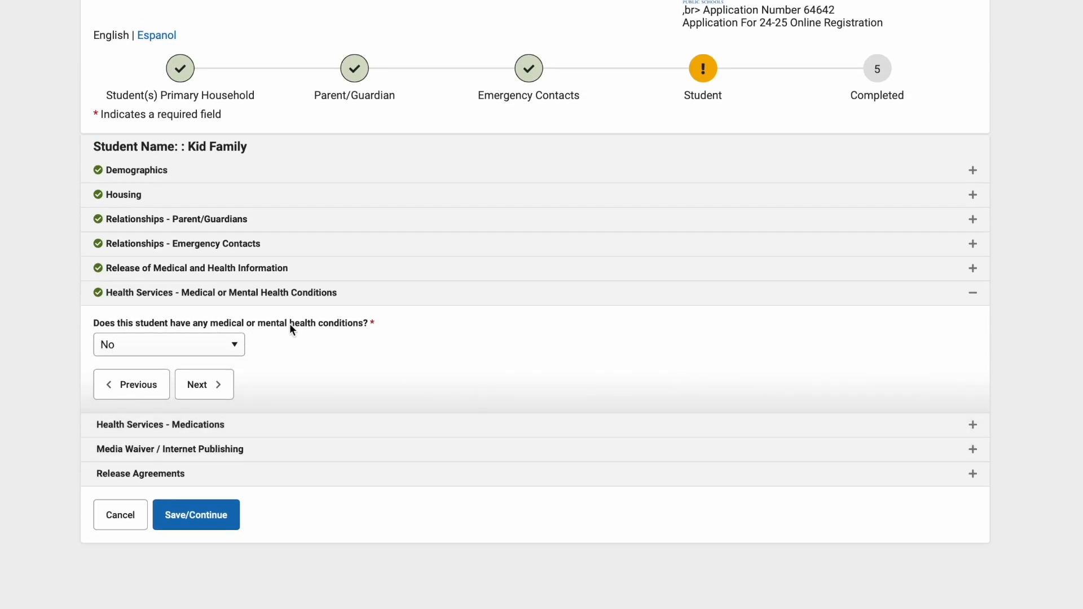
# Answer Yes to the student having medical or mental health conditions and add the condition Allergies (seasonal/environmental).
pyautogui.click(234, 345)
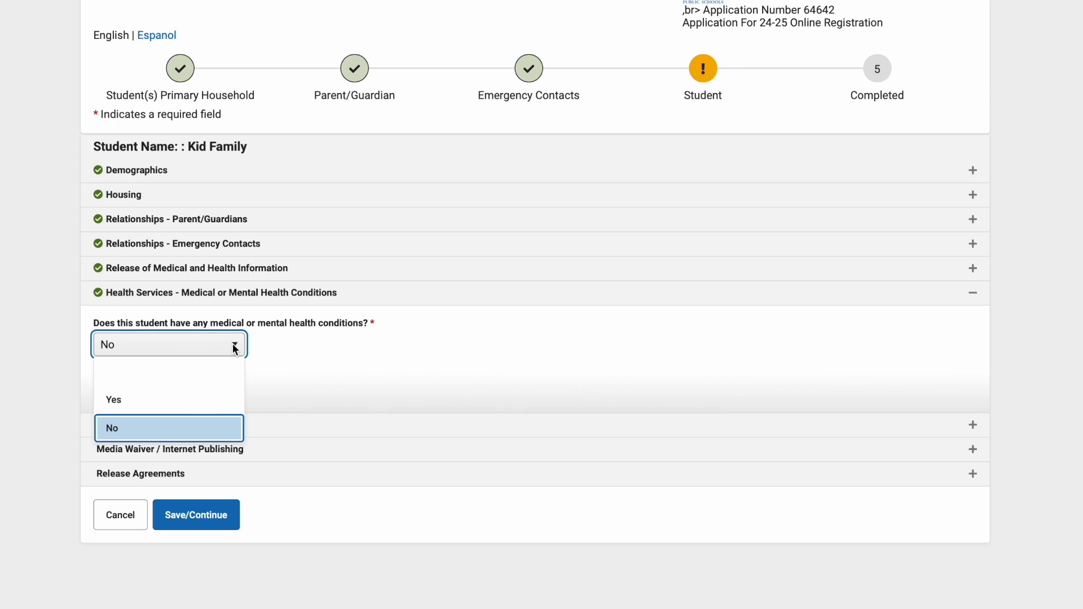
pyautogui.click(161, 401)
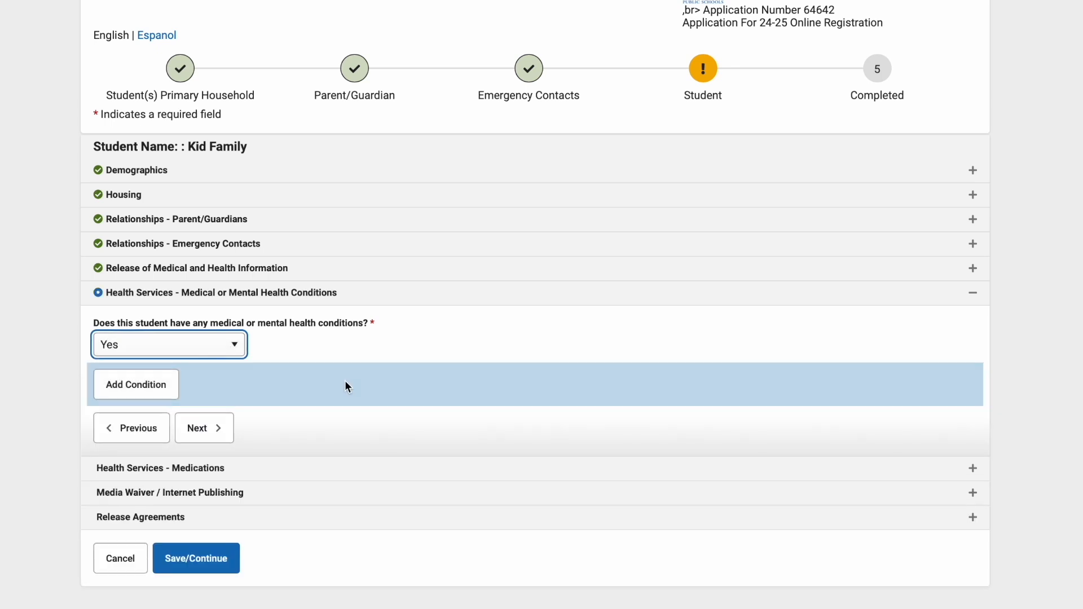
pyautogui.click(157, 389)
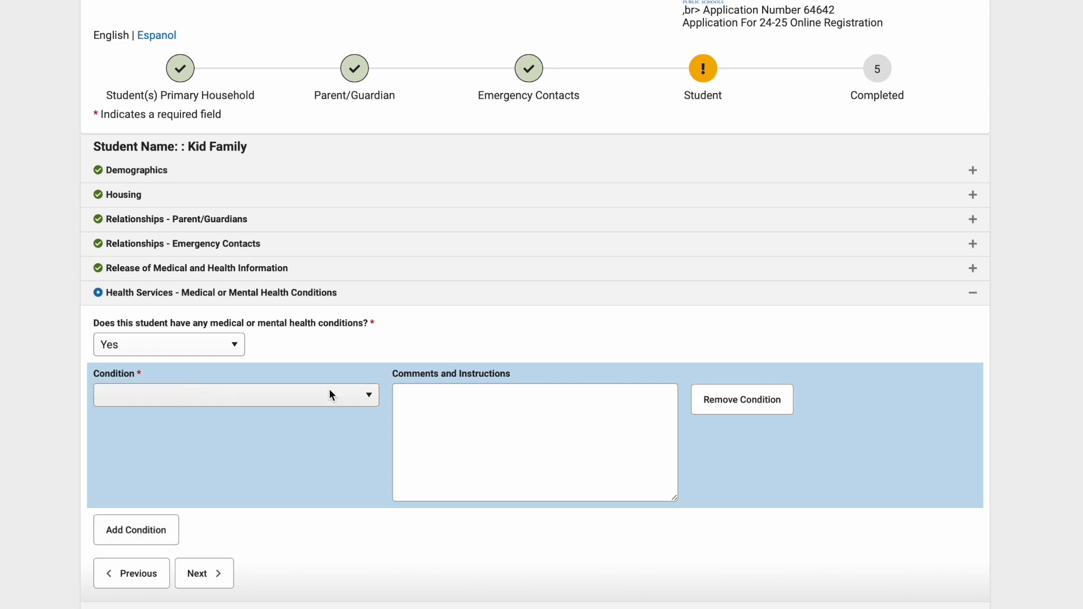
pyautogui.click(375, 395)
pyautogui.scroll(-3, 246, 458)
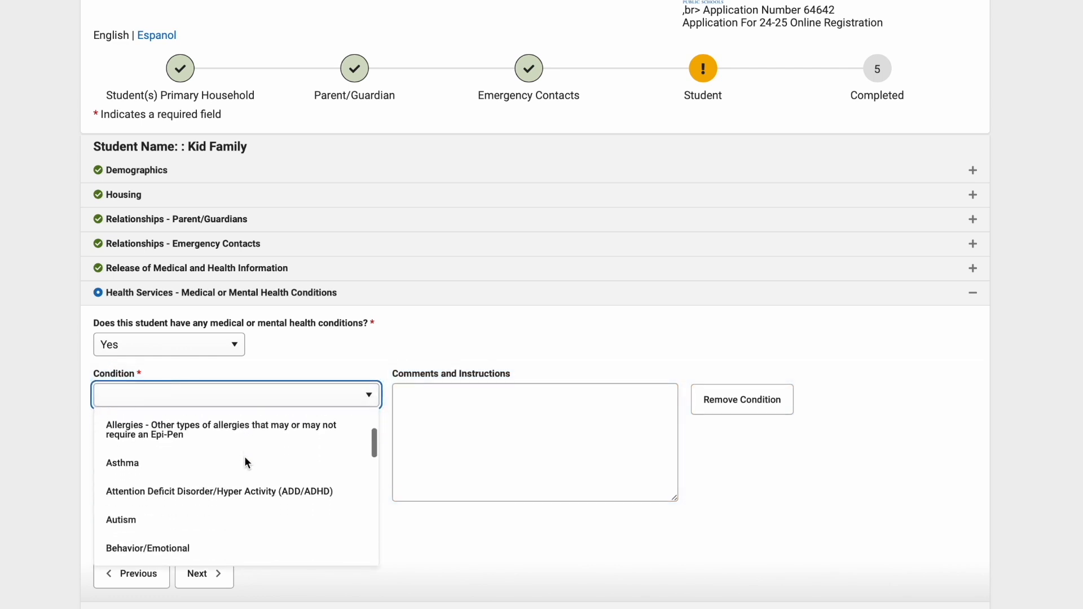
pyautogui.scroll(-1, 245, 456)
pyautogui.scroll(5, 245, 456)
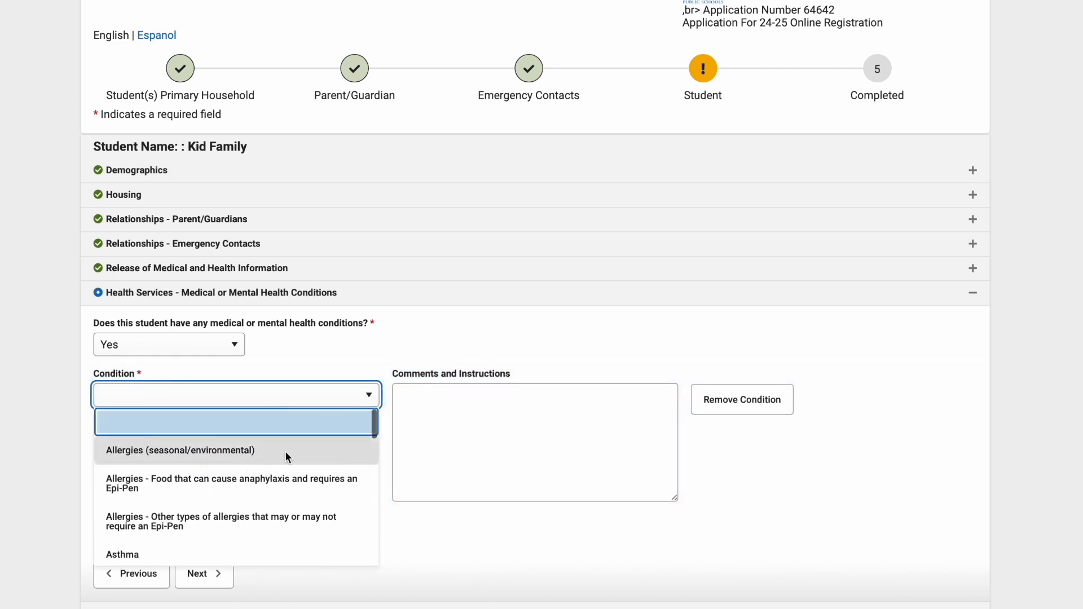
pyautogui.click(147, 449)
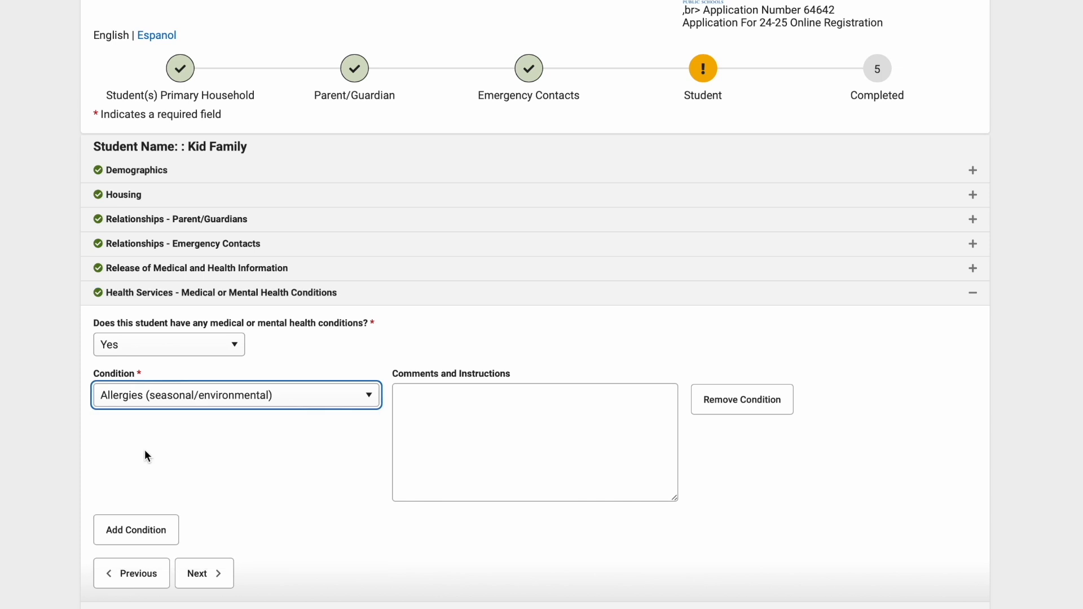
# Add the comment "cats" to the allergy condition and continue to the Medications section.
pyautogui.click(435, 407)
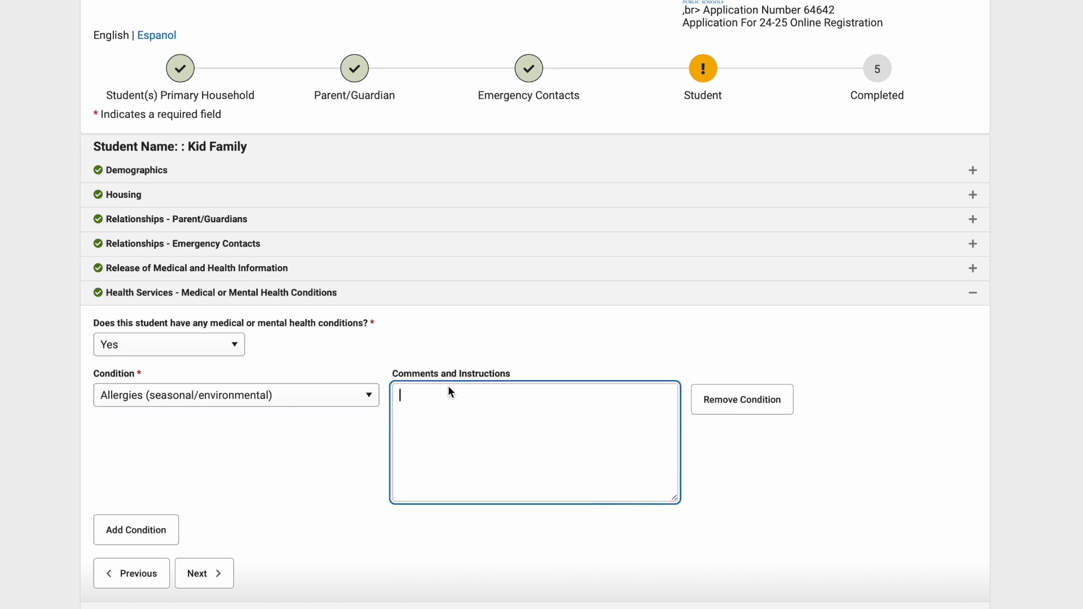
pyautogui.write('cats')
pyautogui.click(317, 442)
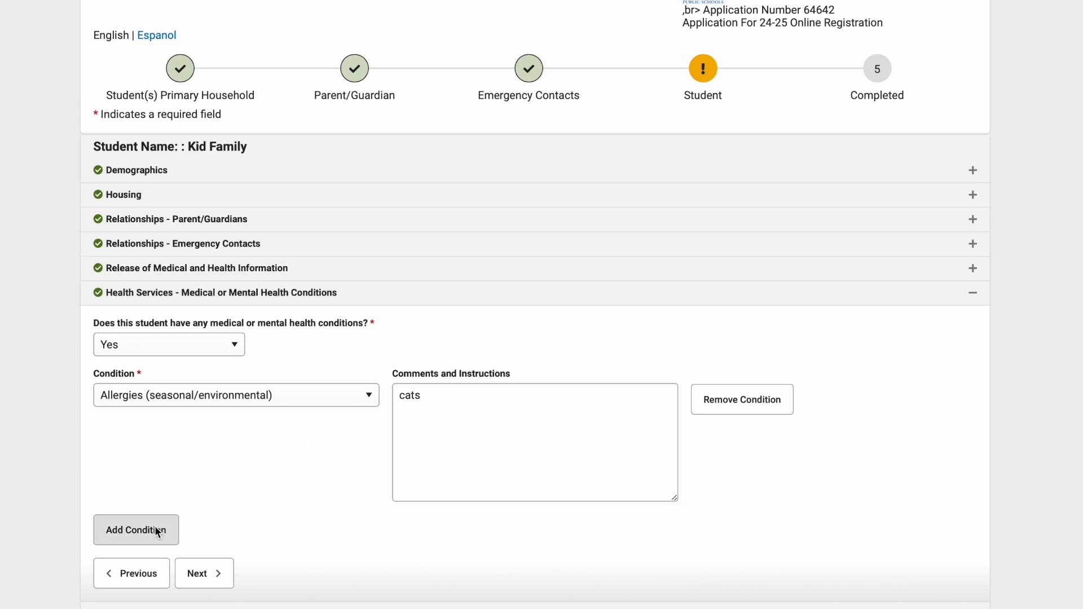
pyautogui.scroll(-1, 154, 526)
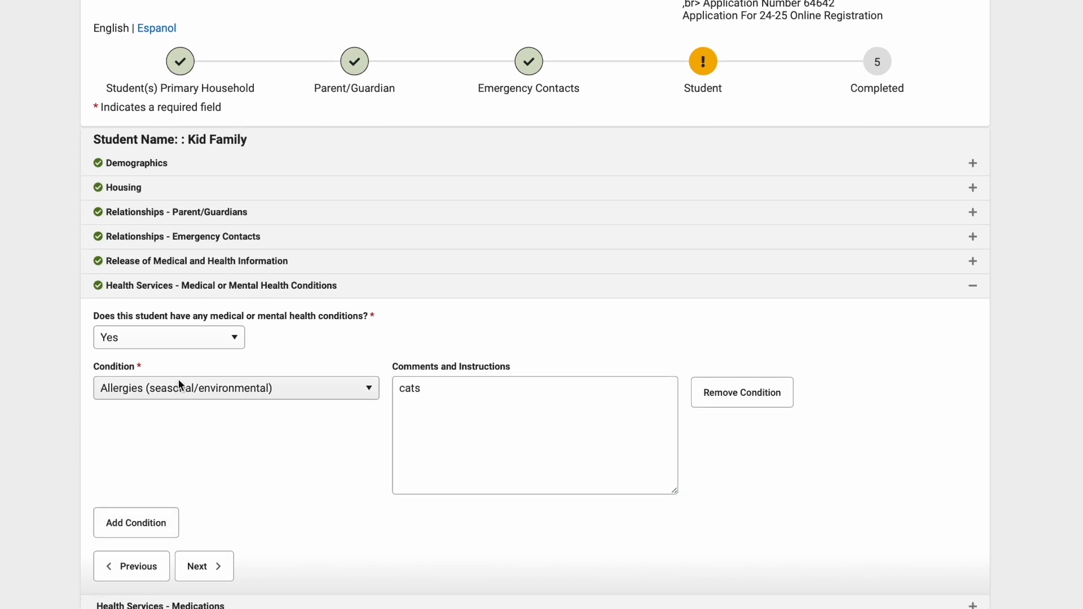
pyautogui.click(212, 567)
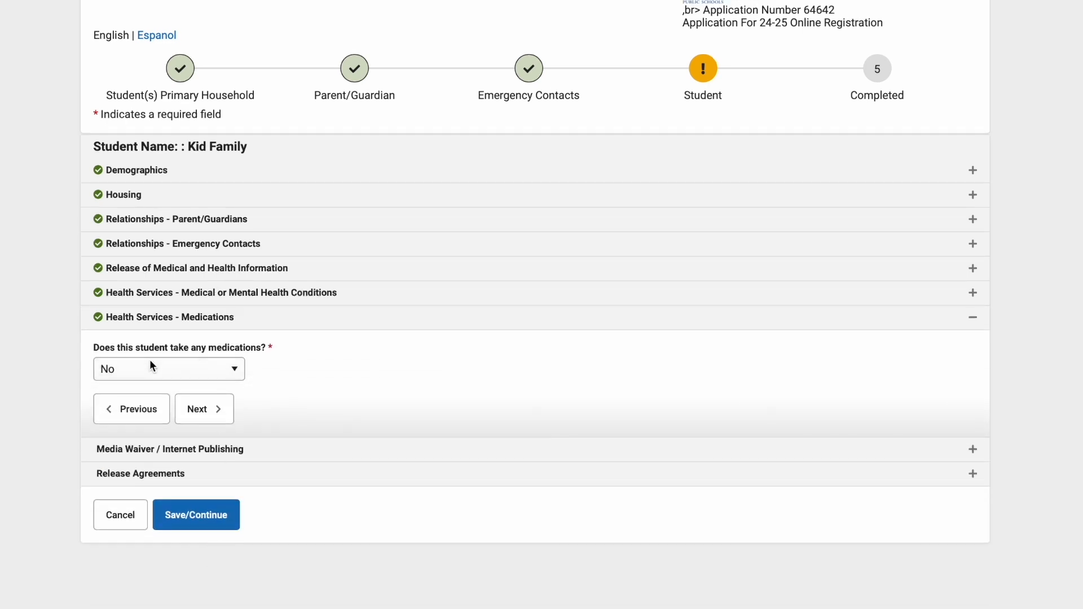
# Answer Yes to the student taking medications and add Benadryl, taken At Home.
pyautogui.click(236, 371)
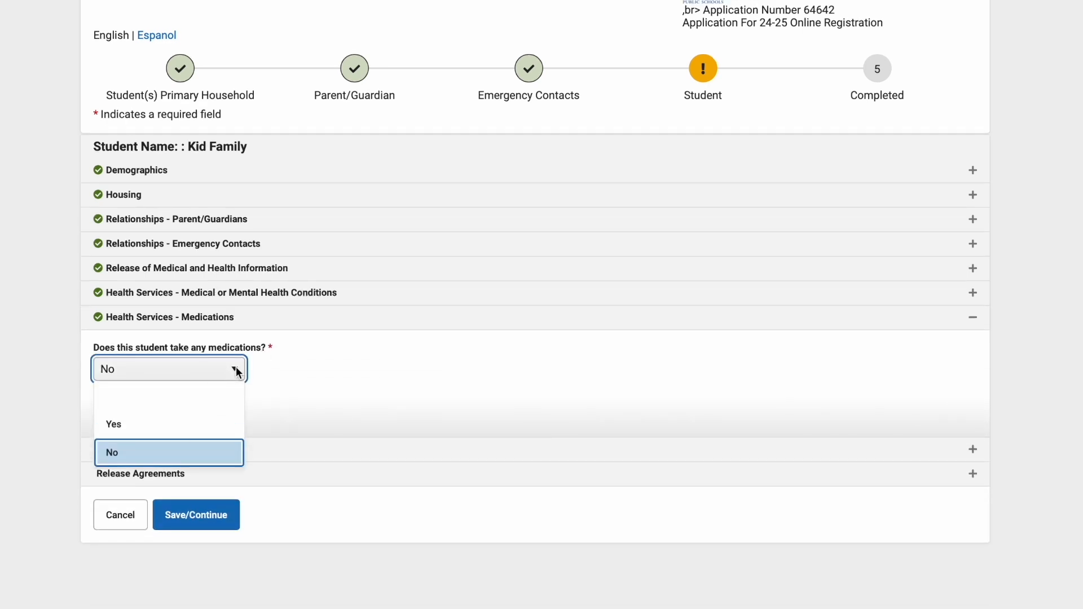
pyautogui.click(149, 426)
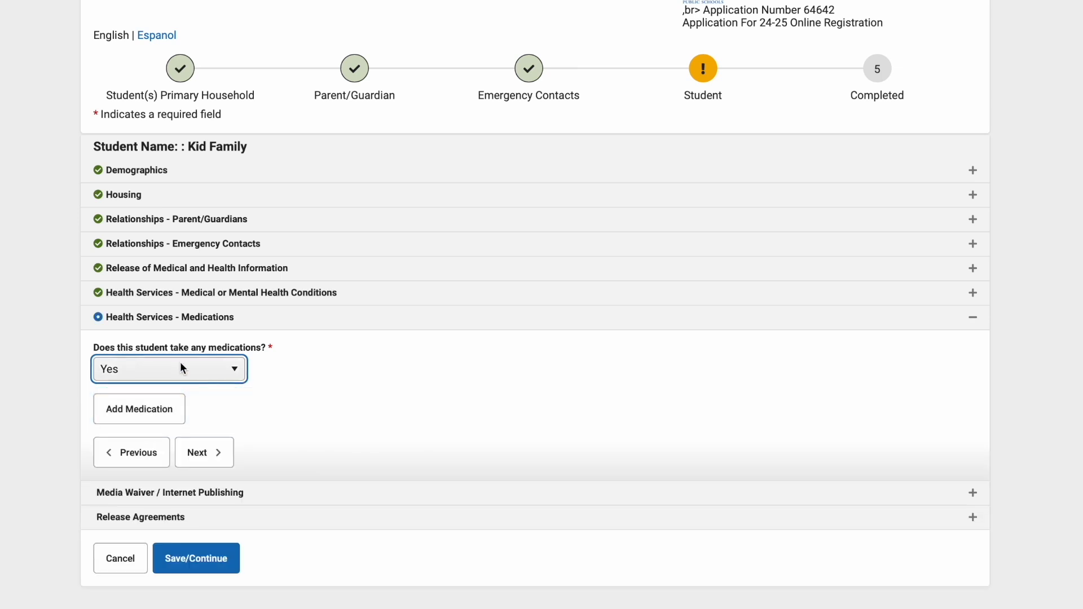
pyautogui.click(142, 410)
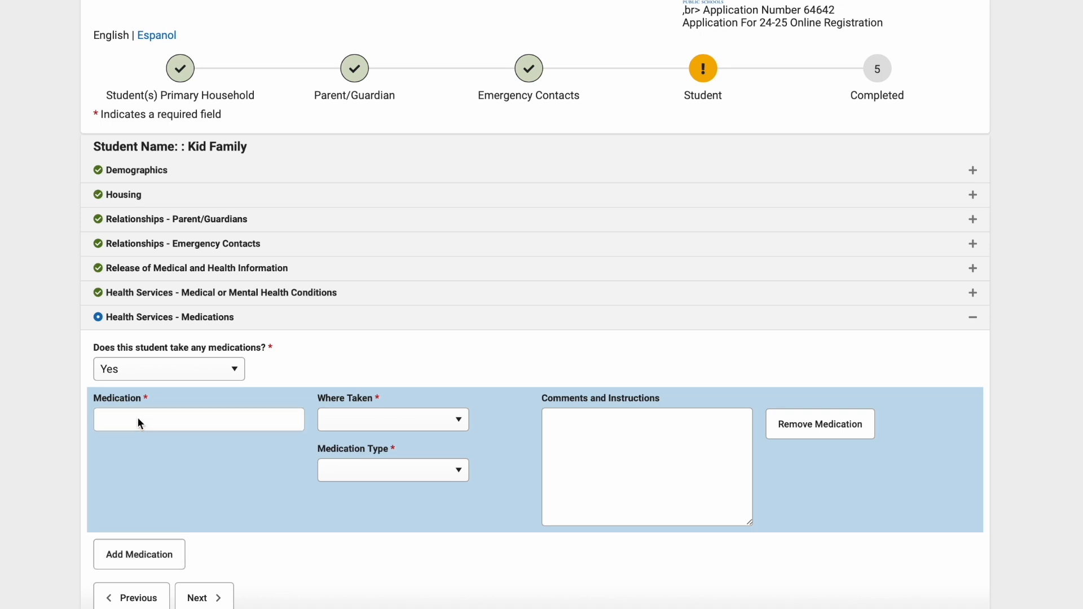
pyautogui.click(137, 418)
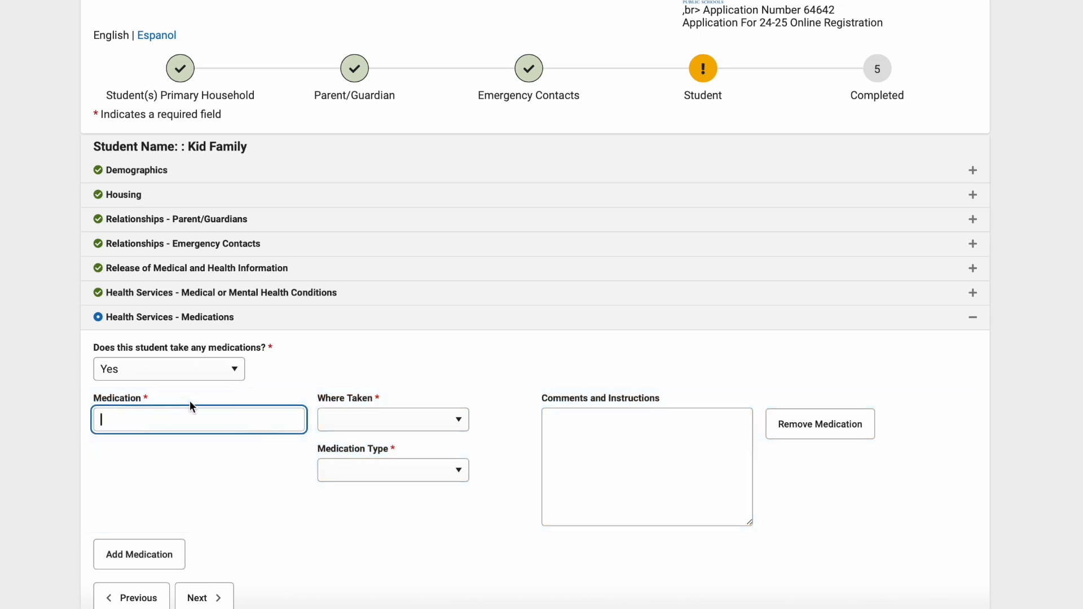
pyautogui.write('Bu')
pyautogui.press('BackSpace')
pyautogui.write('ennadryl')
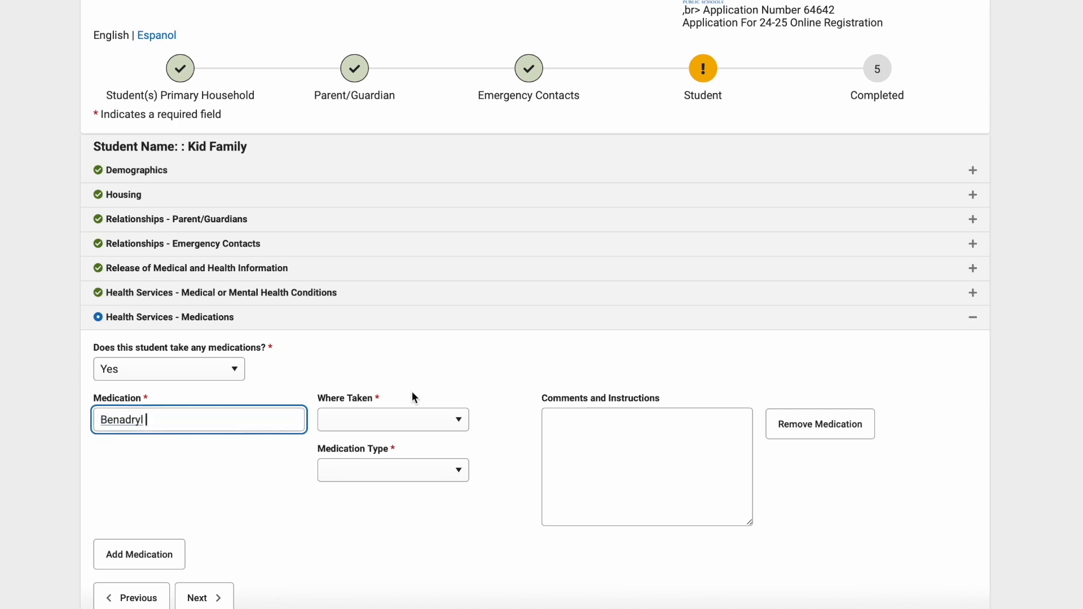
pyautogui.click(461, 424)
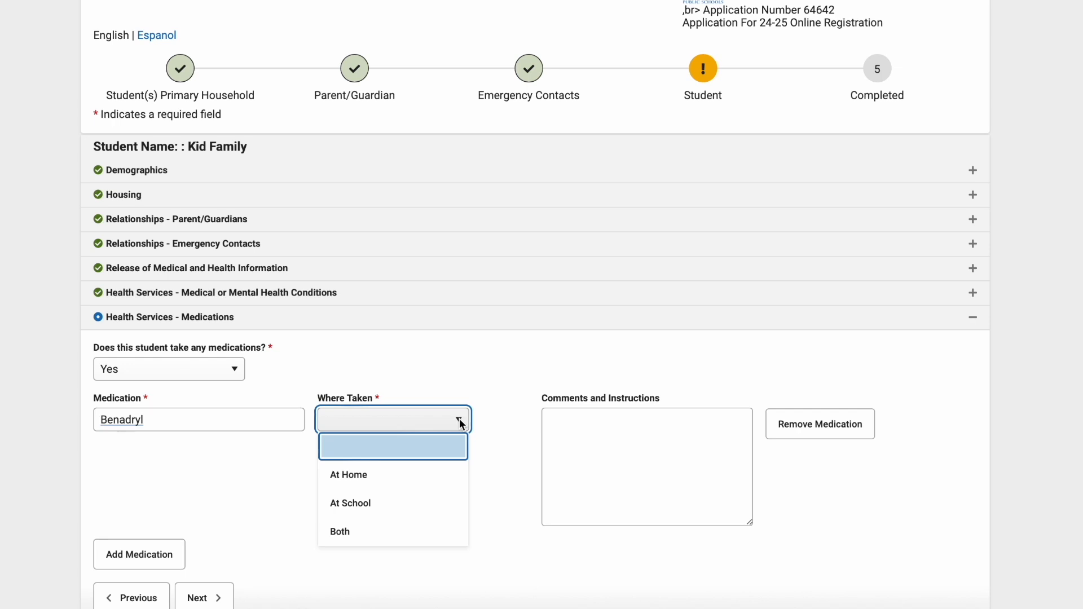
pyautogui.click(393, 477)
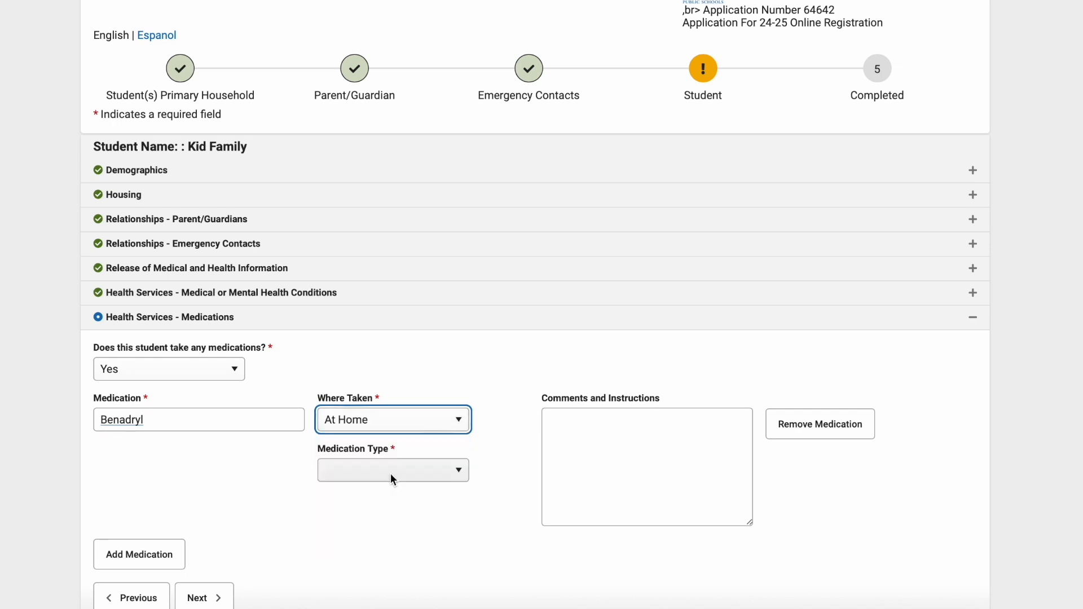
pyautogui.click(422, 473)
pyautogui.click(419, 470)
pyautogui.click(413, 420)
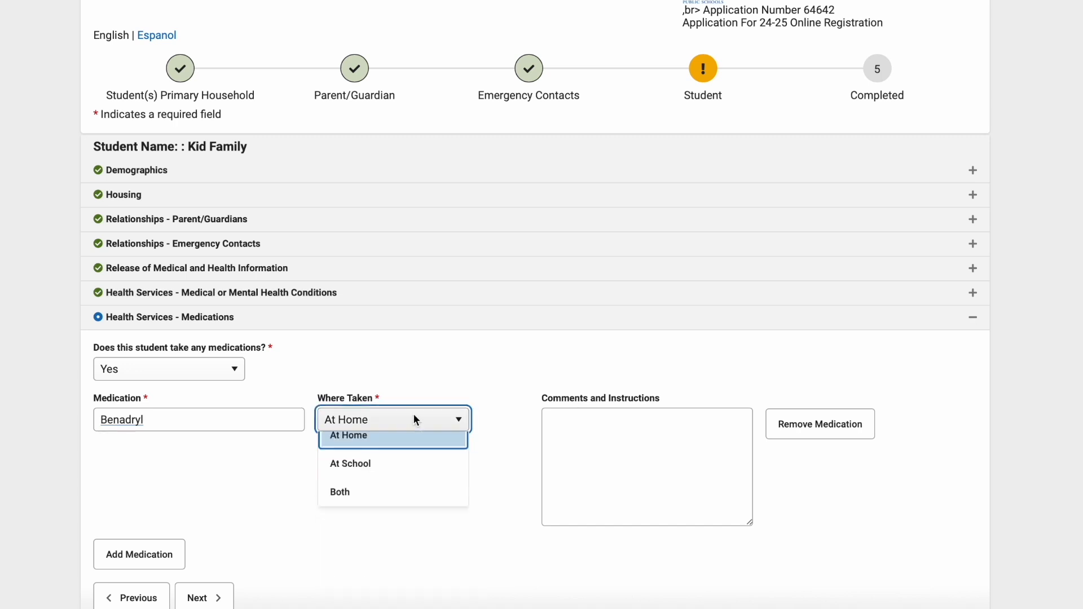
pyautogui.click(395, 502)
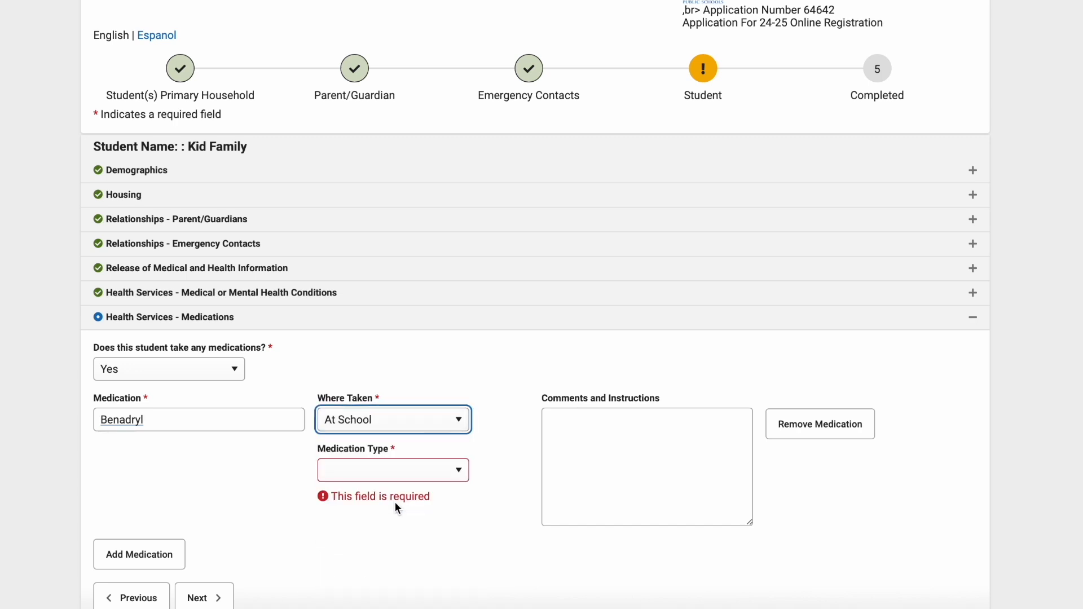
pyautogui.click(408, 413)
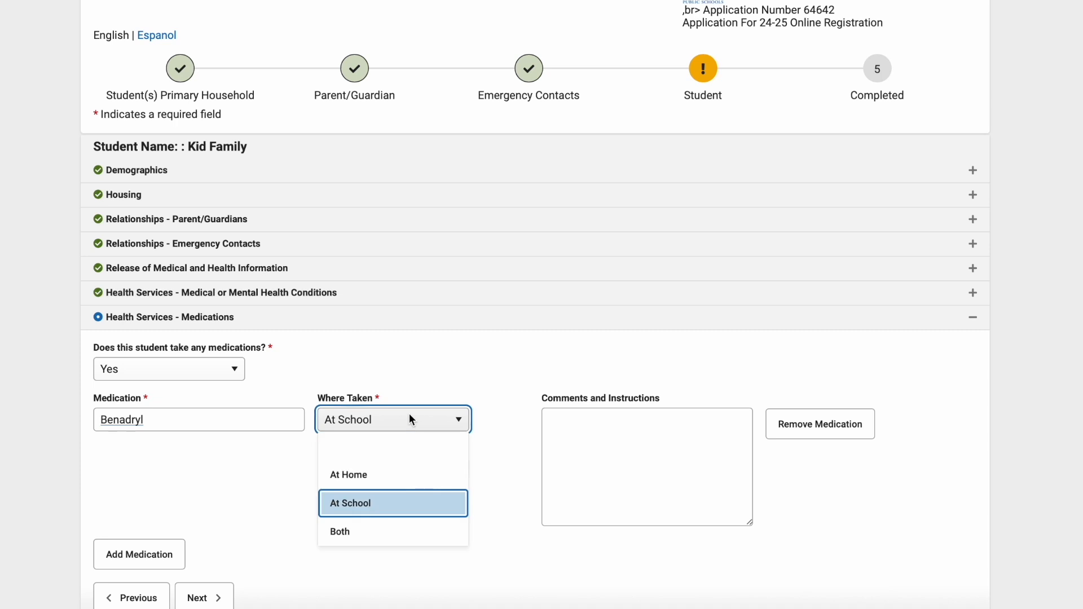
pyautogui.click(396, 483)
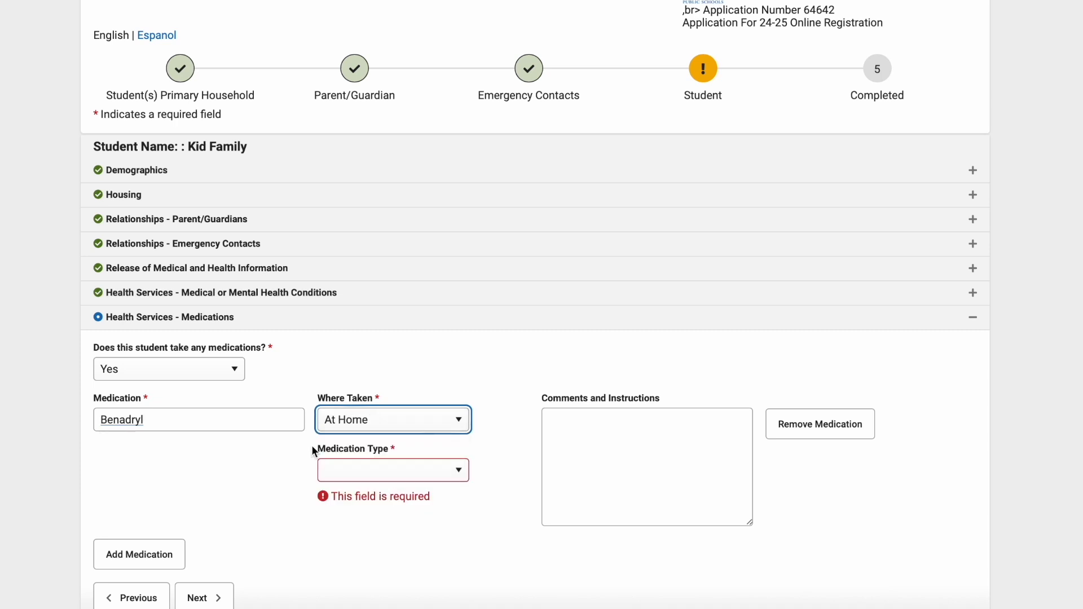
# Set the Benadryl medication type to As needed and continue to the Media Waiver / Internet Publishing section.
pyautogui.click(406, 470)
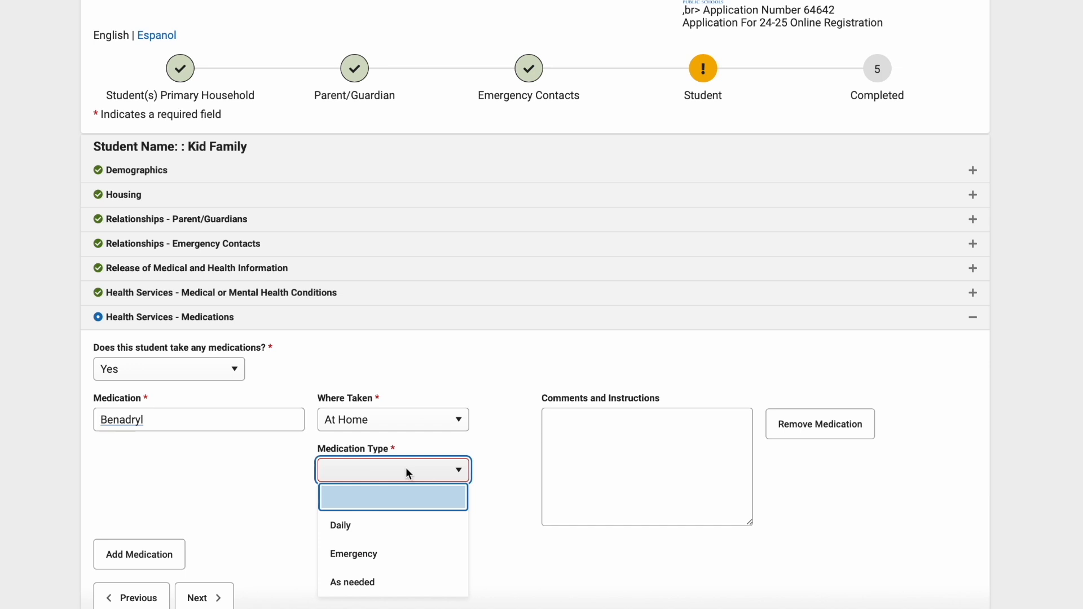
pyautogui.click(381, 586)
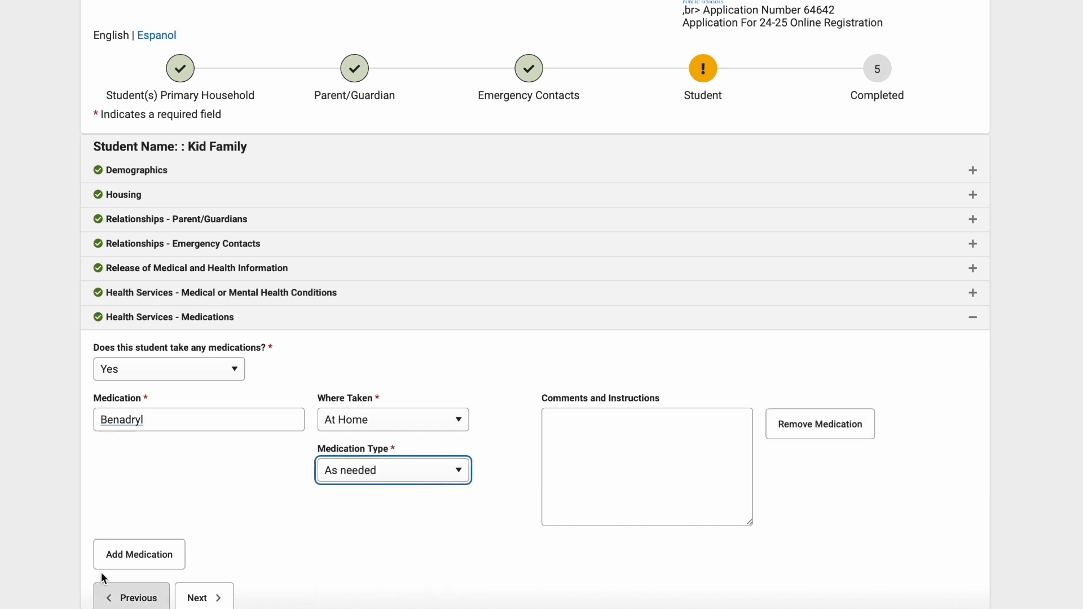
pyautogui.scroll(-3, 538, 546)
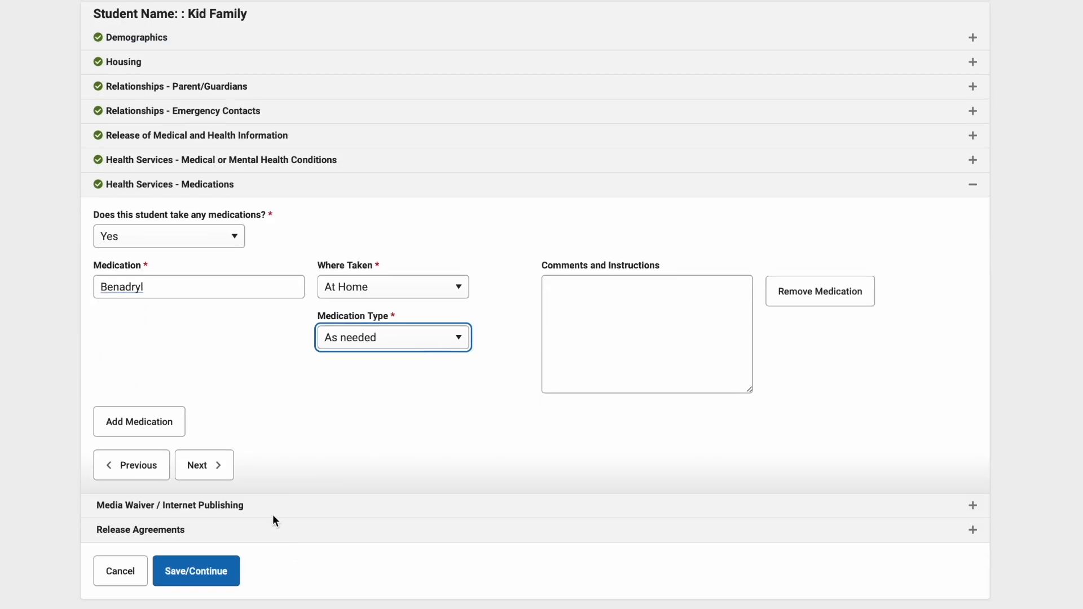
pyautogui.click(198, 466)
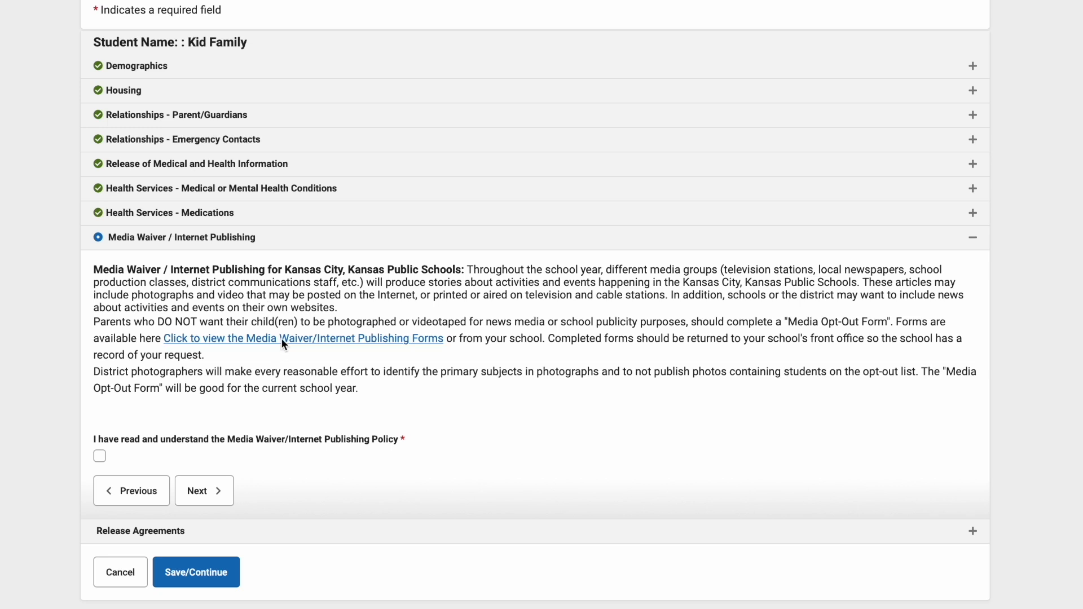
# Acknowledge the Media Waiver/Internet Publishing Policy and accept the technology, grade card, student data disclosure and waiver of liability agreements.
pyautogui.click(99, 456)
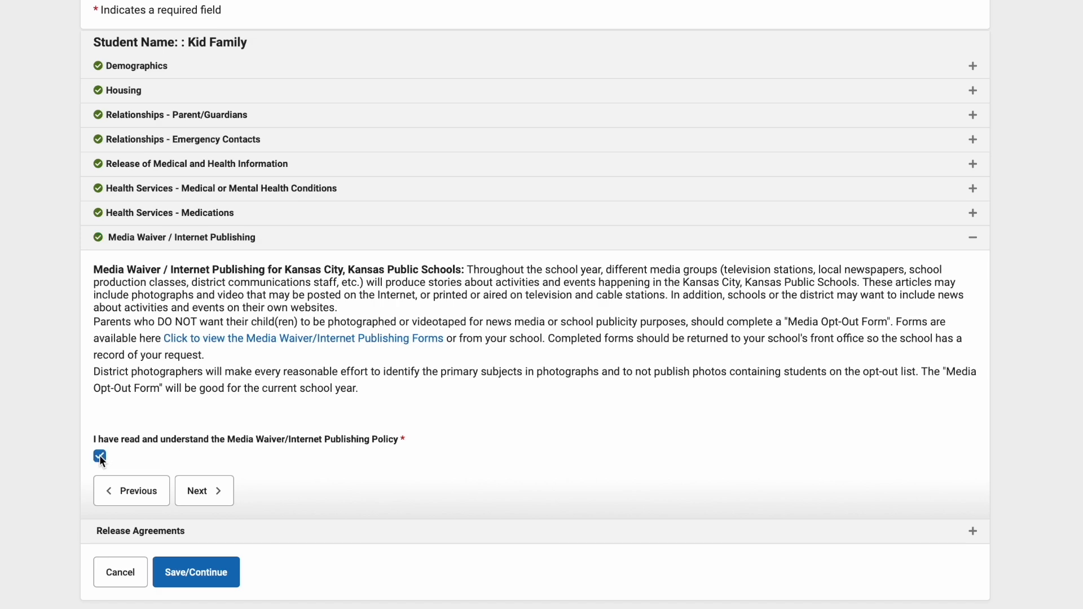
pyautogui.click(209, 495)
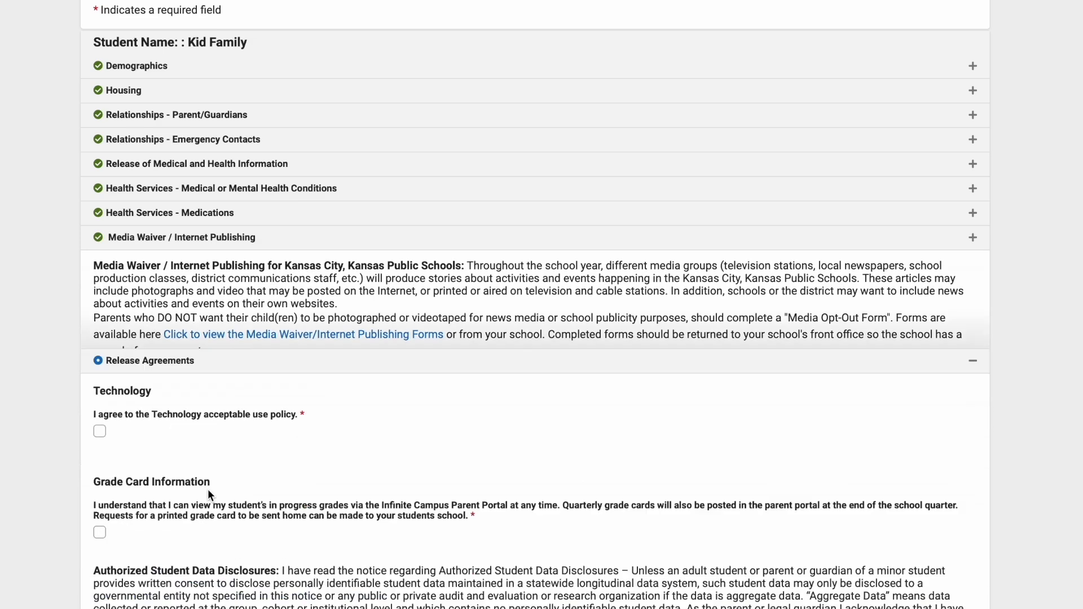
pyautogui.scroll(-3, 363, 326)
pyautogui.scroll(-1, 363, 326)
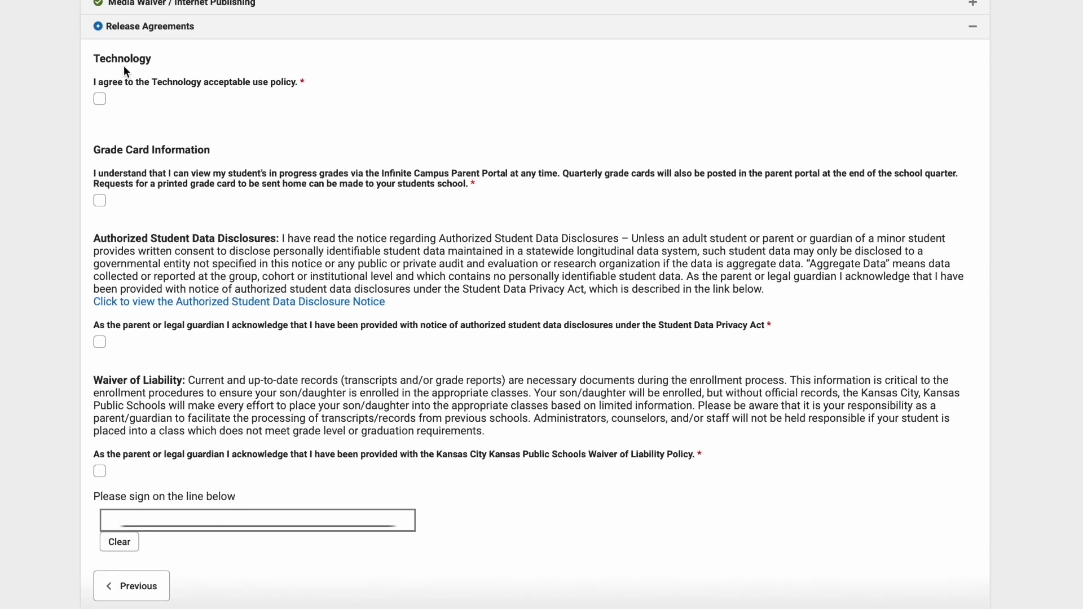
pyautogui.click(99, 100)
pyautogui.click(100, 470)
# Draw a freehand signature on the release agreements' signature line and save the completed student record.
pyautogui.click(134, 522)
pyautogui.moveTo(130, 522)
pyautogui.mouseDown()
pyautogui.moveTo(177, 510)
pyautogui.moveTo(118, 524)
pyautogui.moveTo(188, 518)
pyautogui.moveTo(161, 511)
pyautogui.mouseUp()
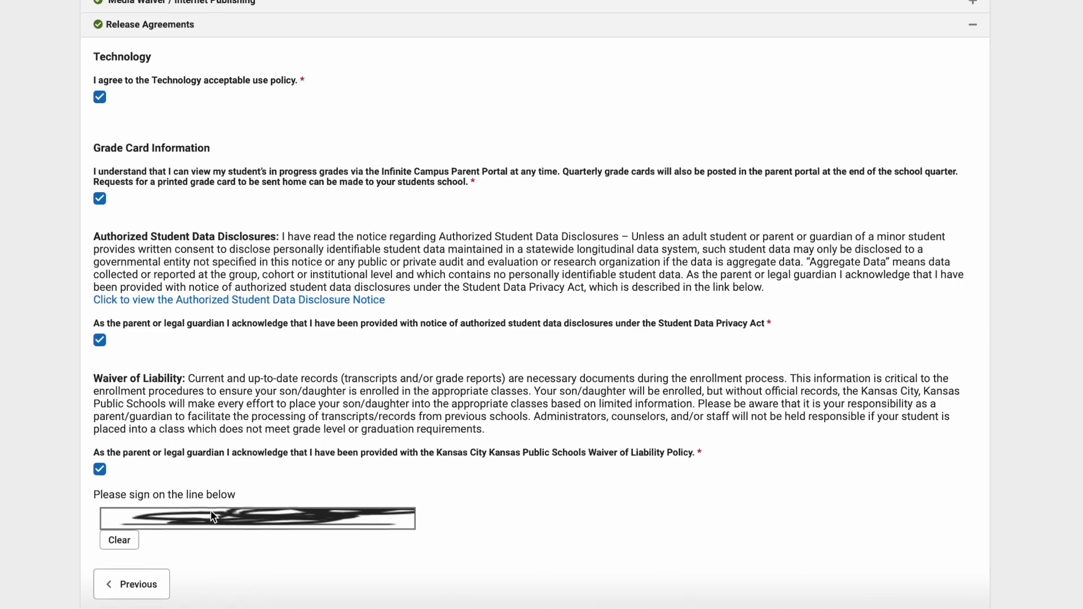
pyautogui.scroll(-1, 211, 512)
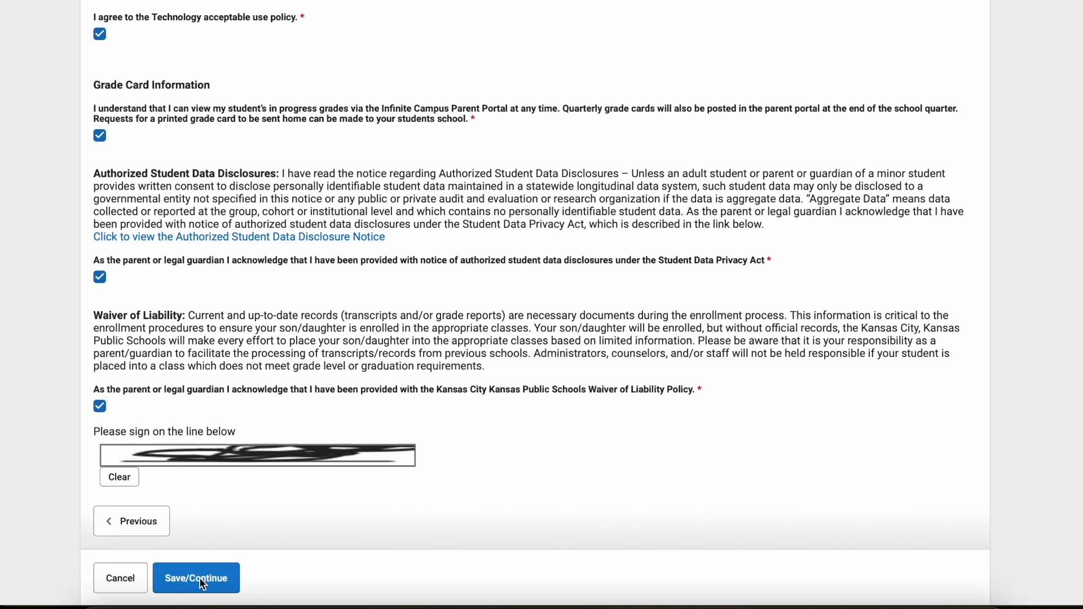
pyautogui.click(203, 585)
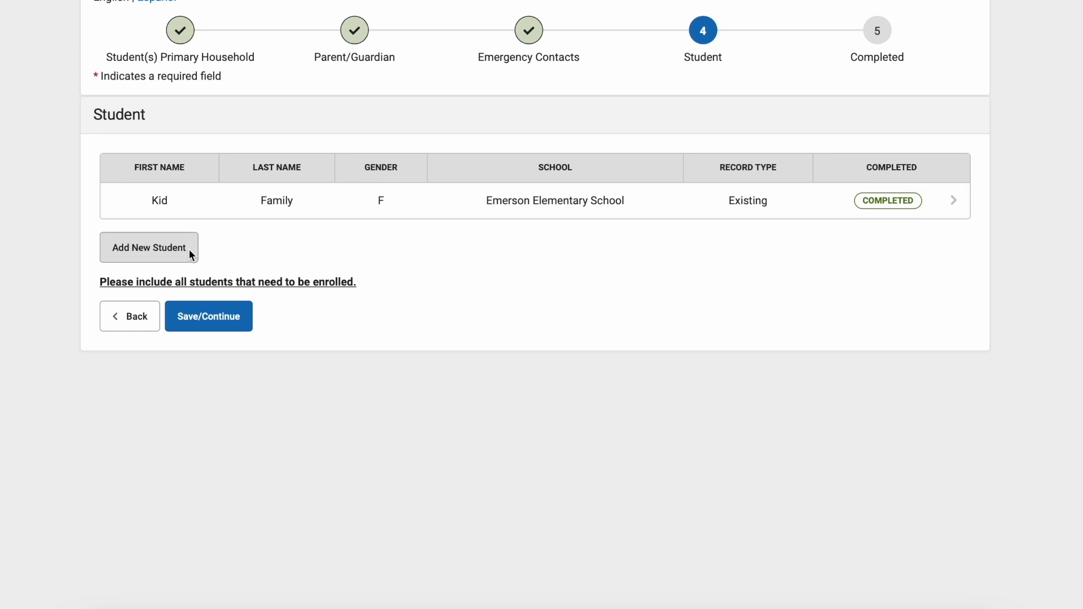
pyautogui.click(147, 248)
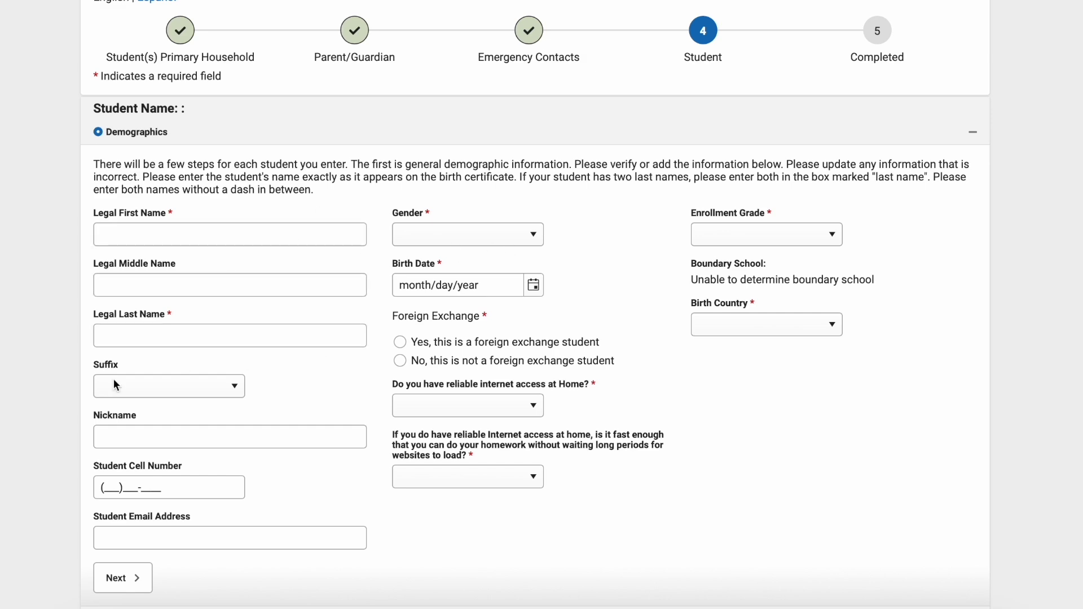
pyautogui.scroll(-5, 250, 275)
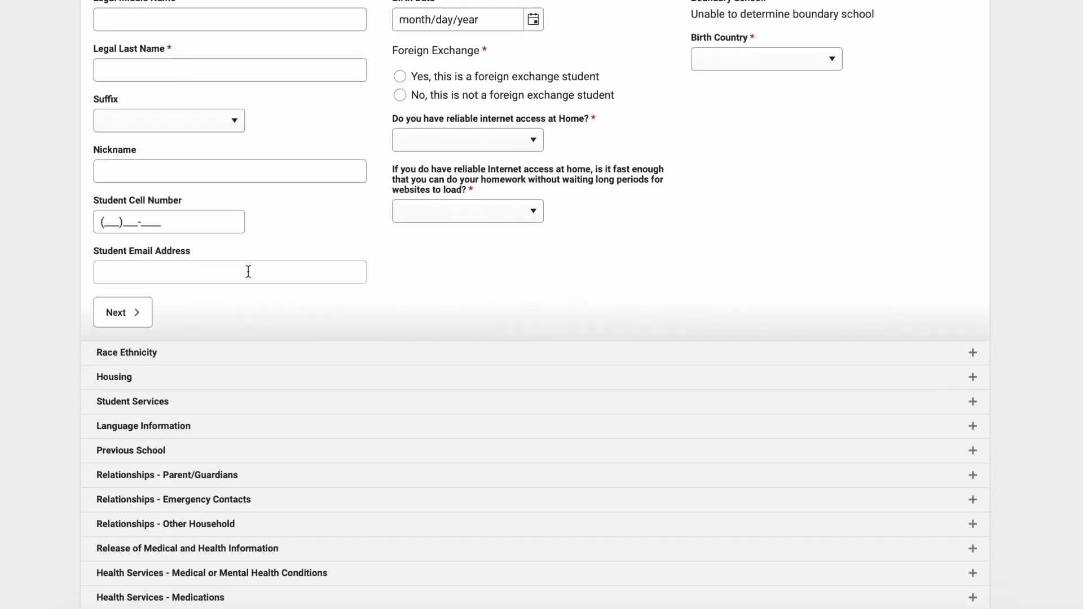
pyautogui.scroll(-3, 248, 272)
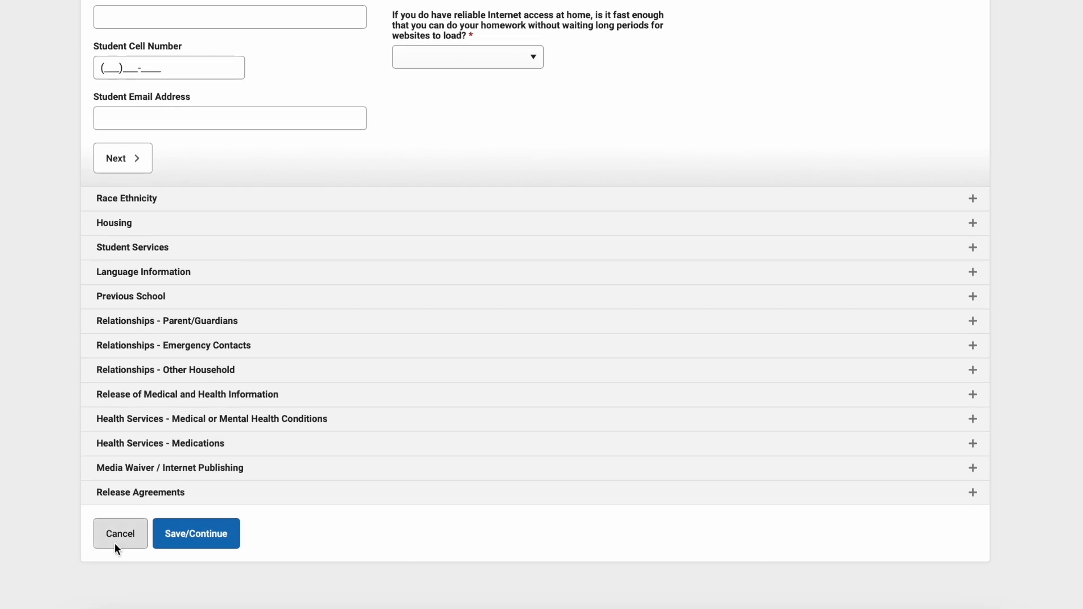
pyautogui.click(110, 534)
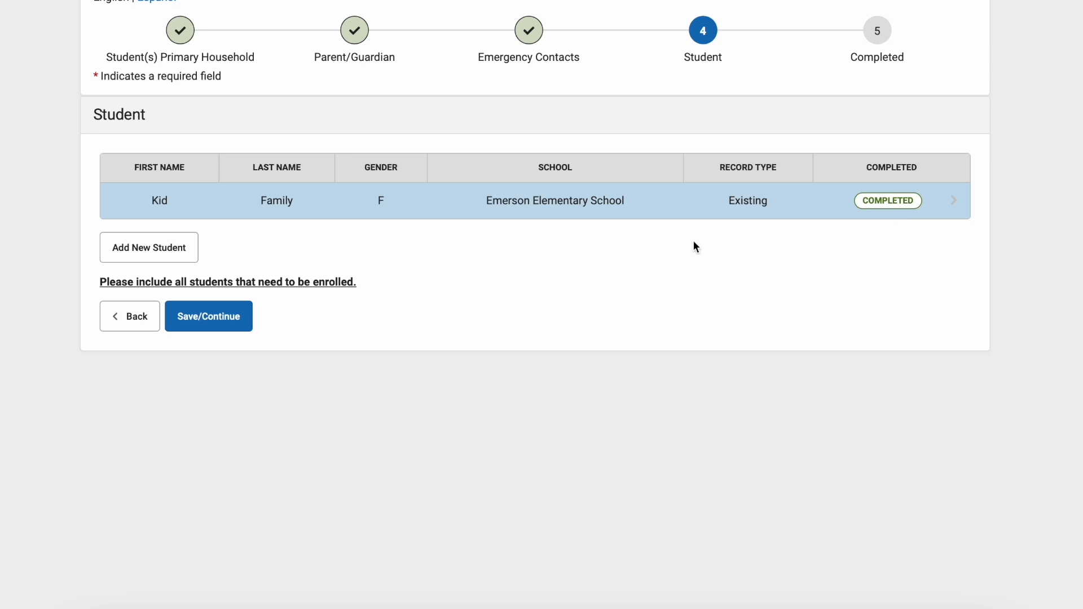
# Continue past the Student section, draw a freehand signature on the final signature line and submit the application.
pyautogui.click(212, 325)
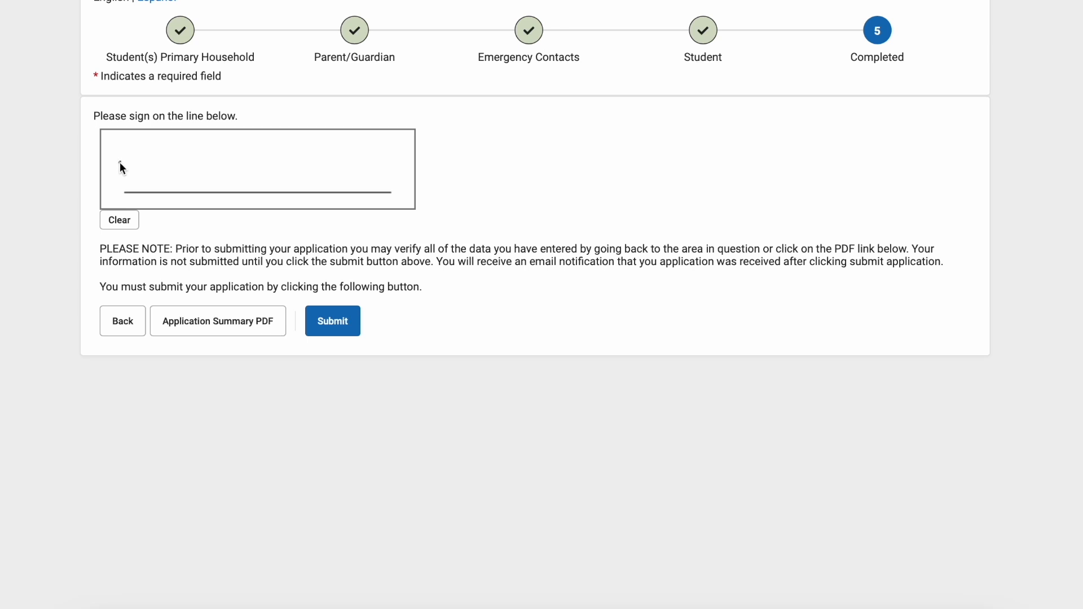
pyautogui.moveTo(119, 163); pyautogui.dragTo(147, 139)
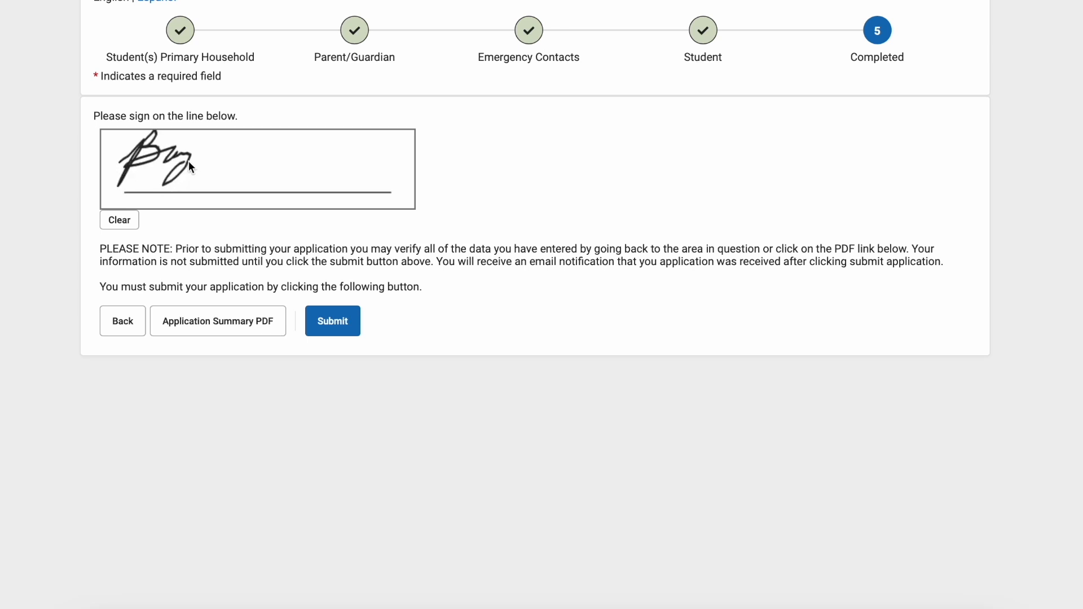
pyautogui.moveTo(202, 163); pyautogui.dragTo(239, 177)
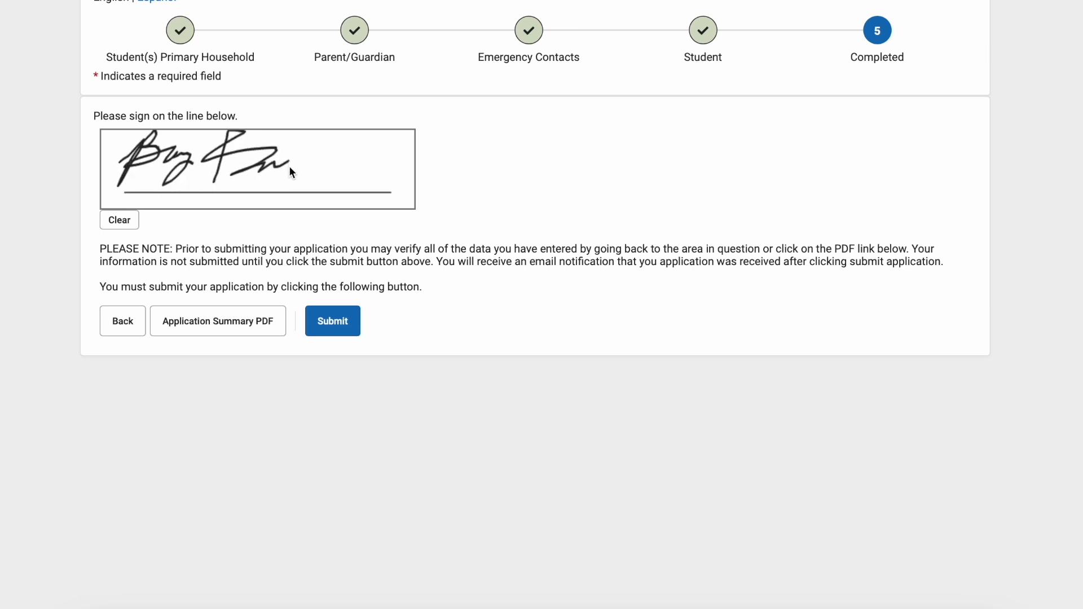
pyautogui.moveTo(322, 191); pyautogui.dragTo(404, 155)
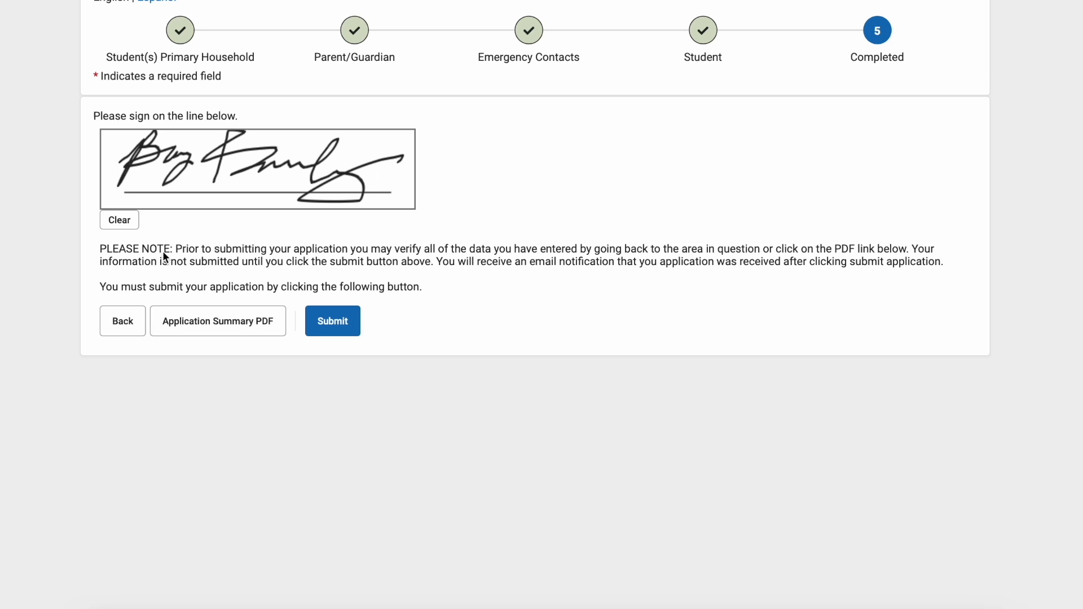
pyautogui.click(331, 322)
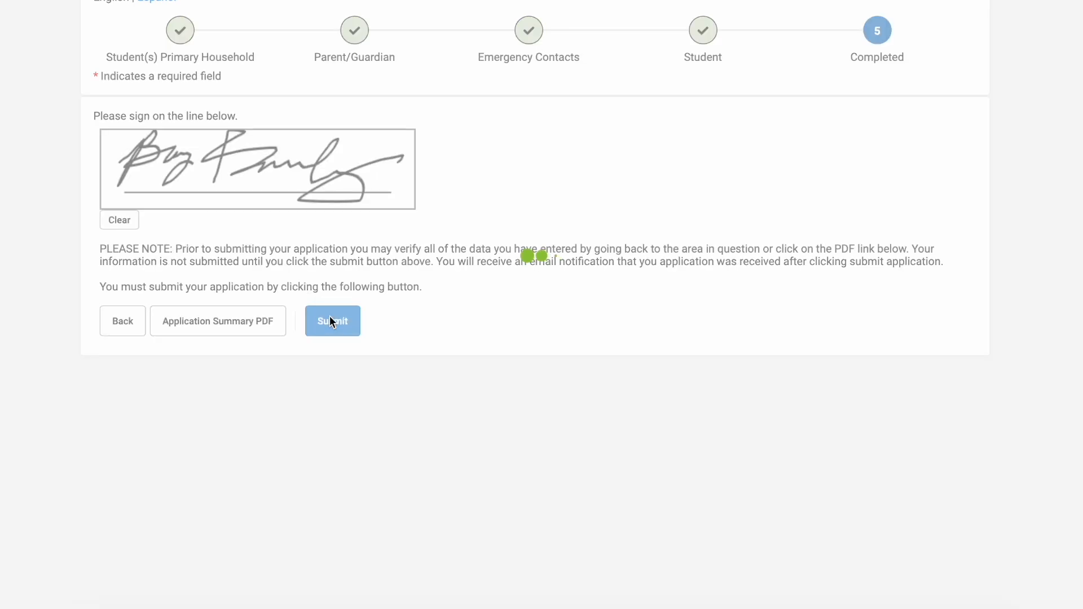